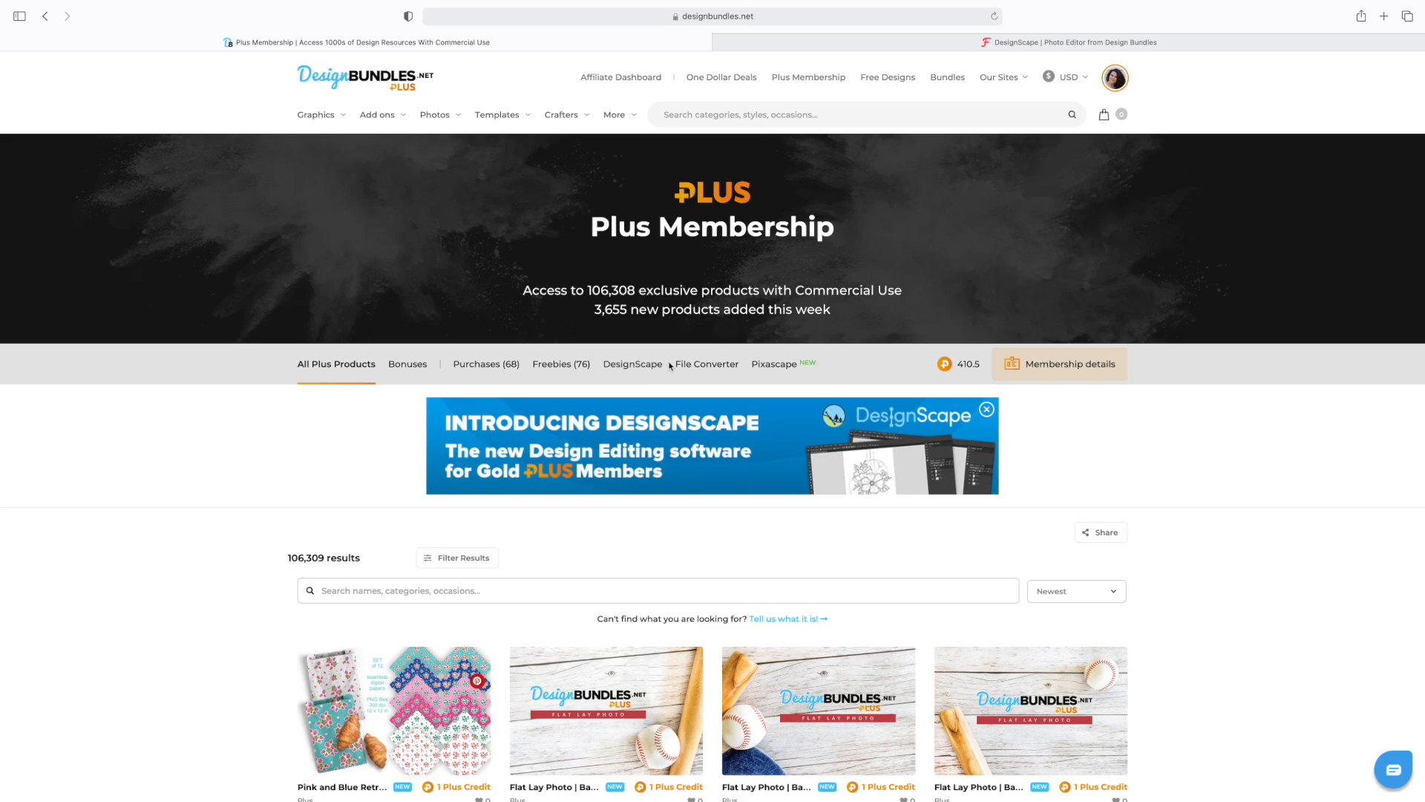
# Switch to the DesignScape editor and open the shirt photo DSC_0488-2.jpg from the Desktop.
pyautogui.click(1006, 45)
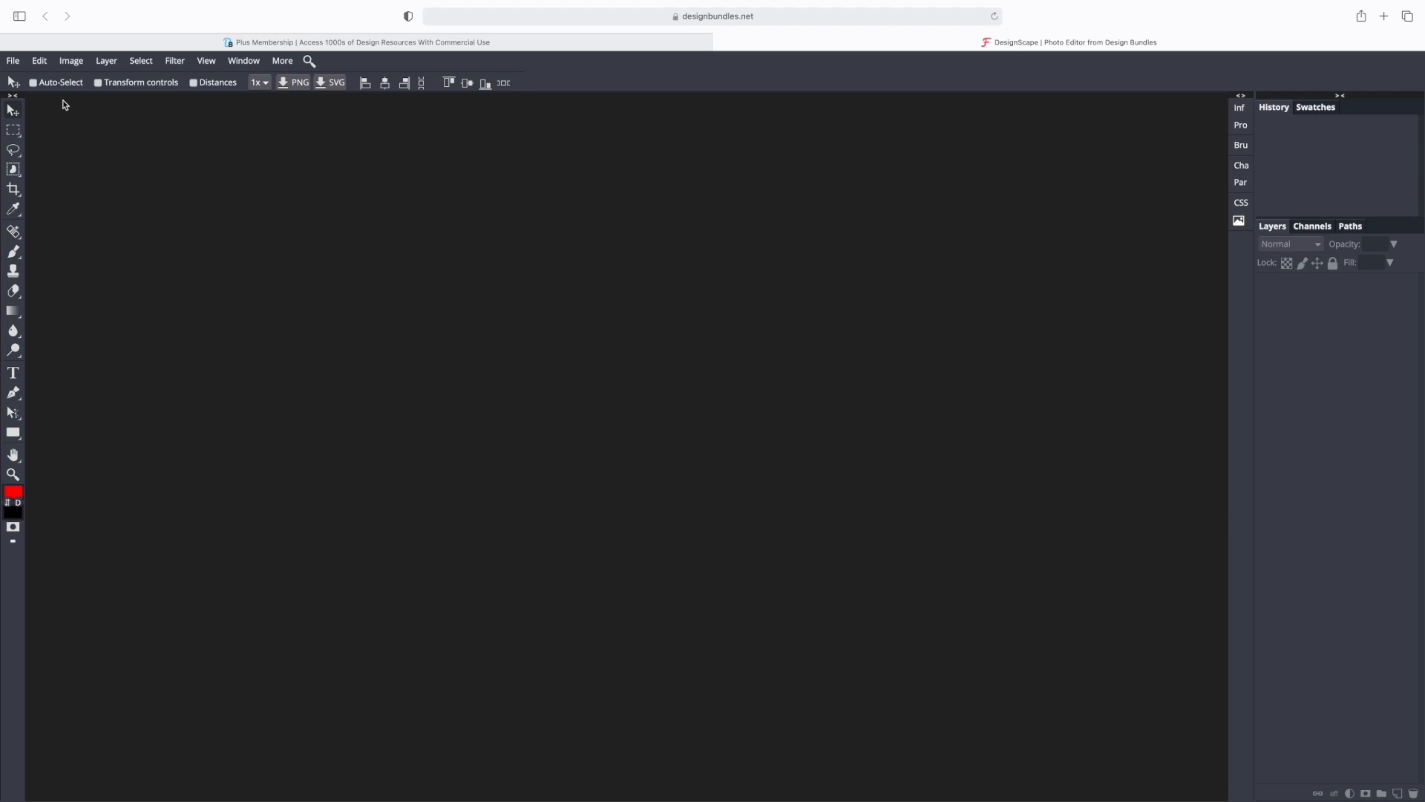
pyautogui.click(13, 61)
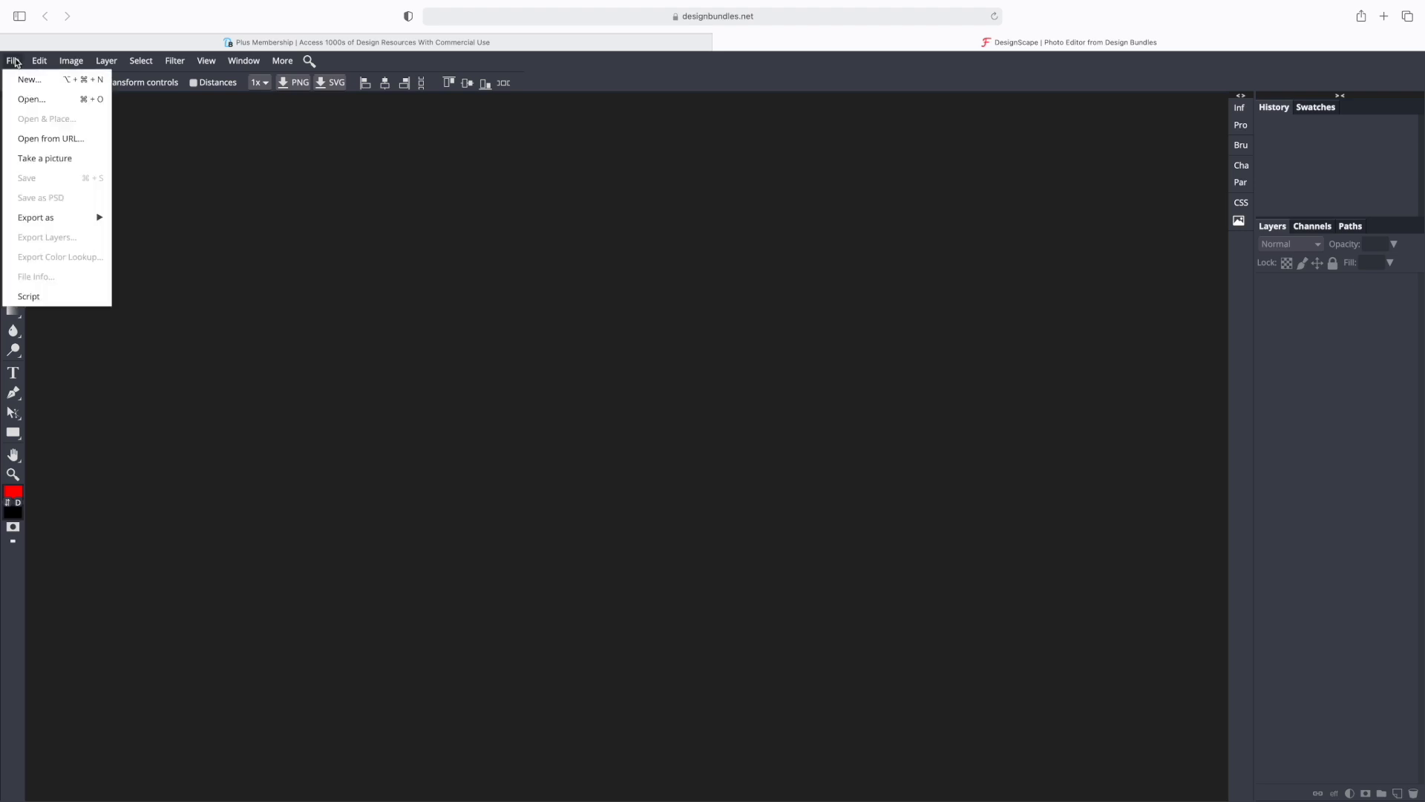
pyautogui.click(29, 99)
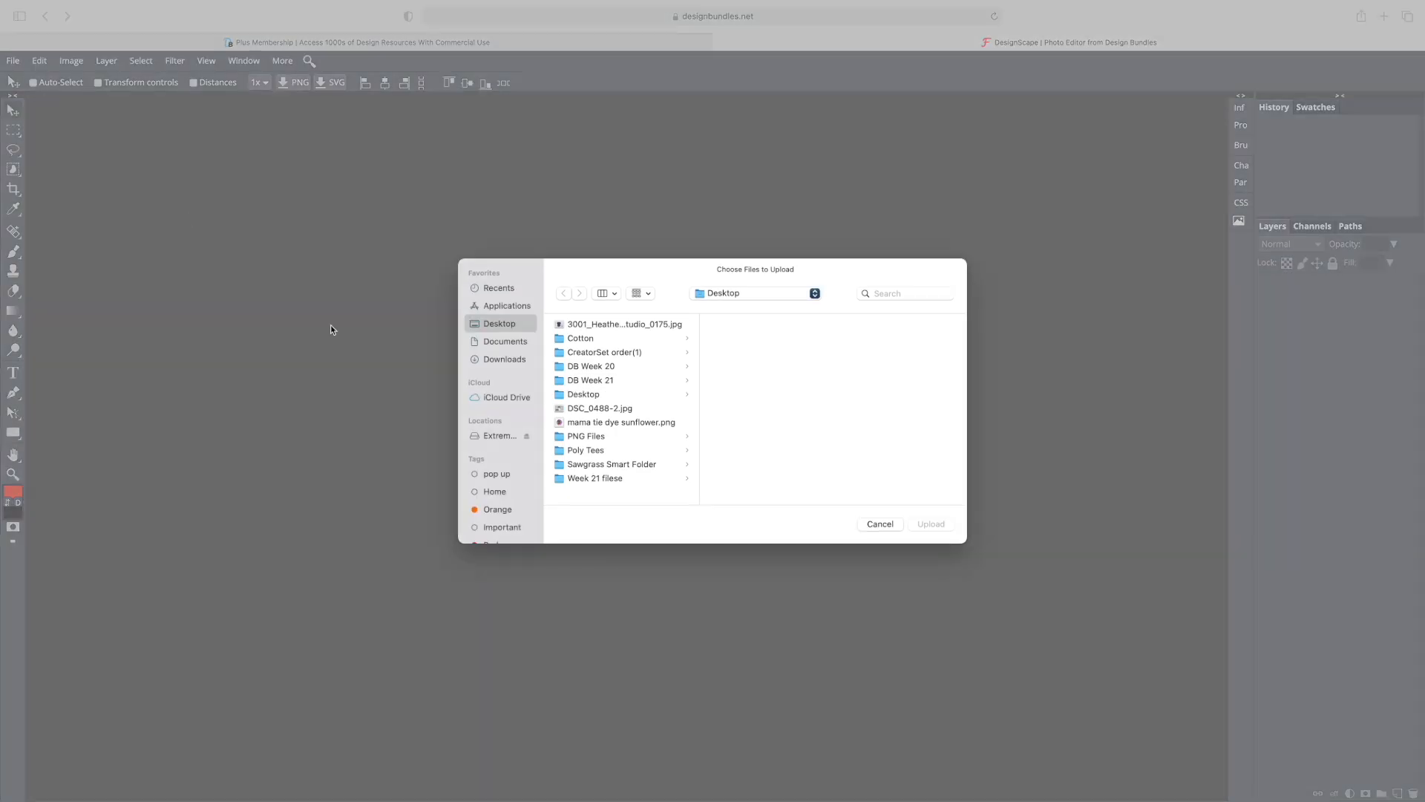
pyautogui.click(576, 409)
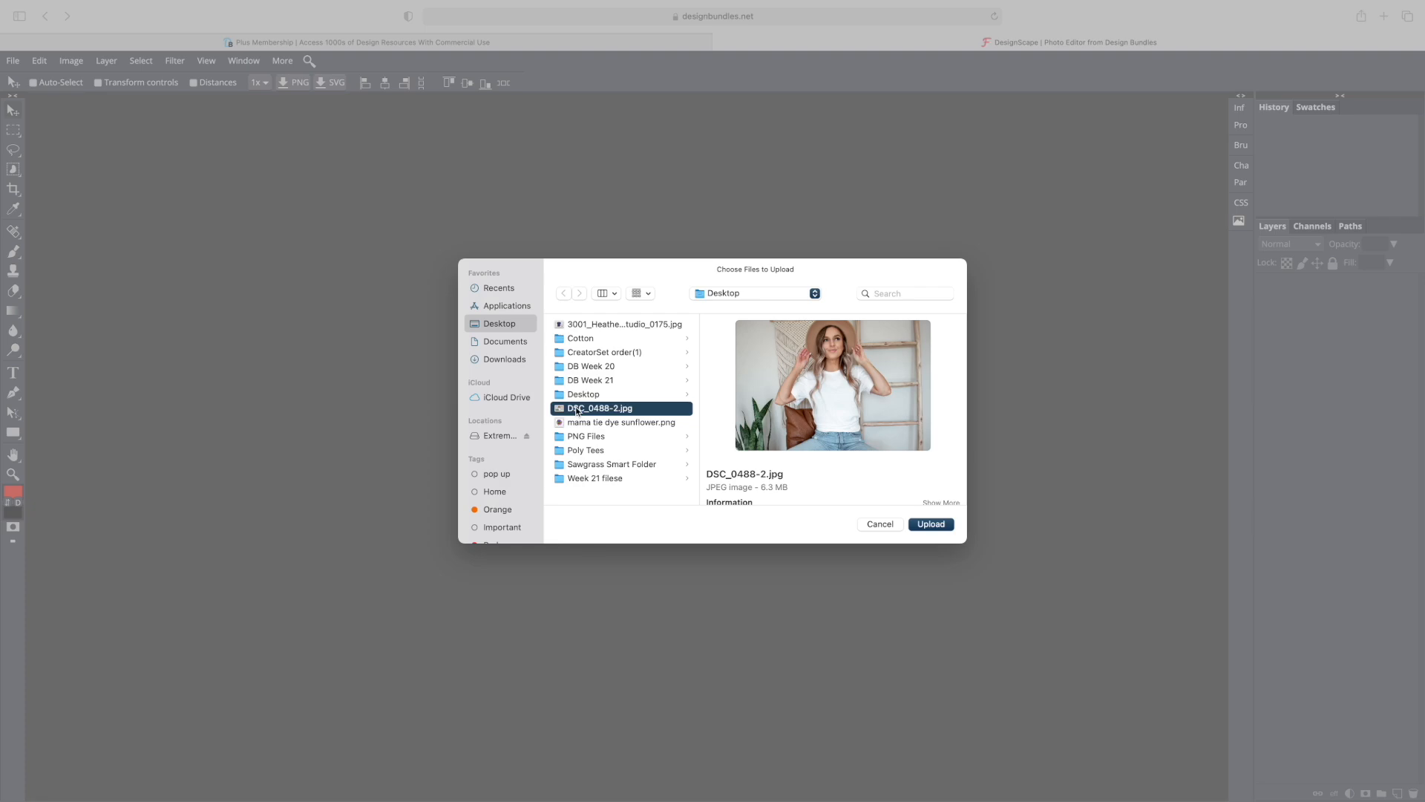
pyautogui.click(930, 524)
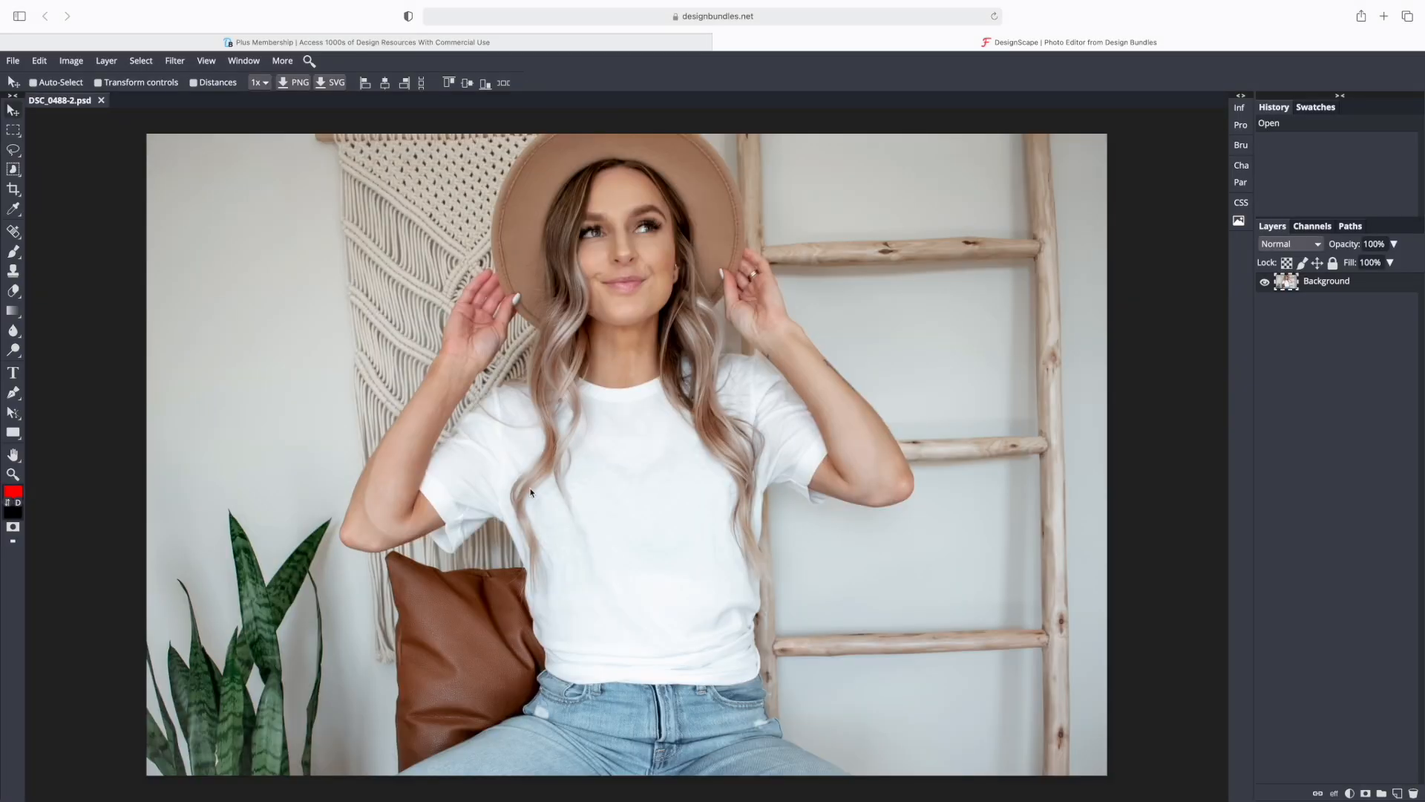
# Place the Salty Little Beach.png design from the recent files onto the shirt photo.
pyautogui.click(13, 61)
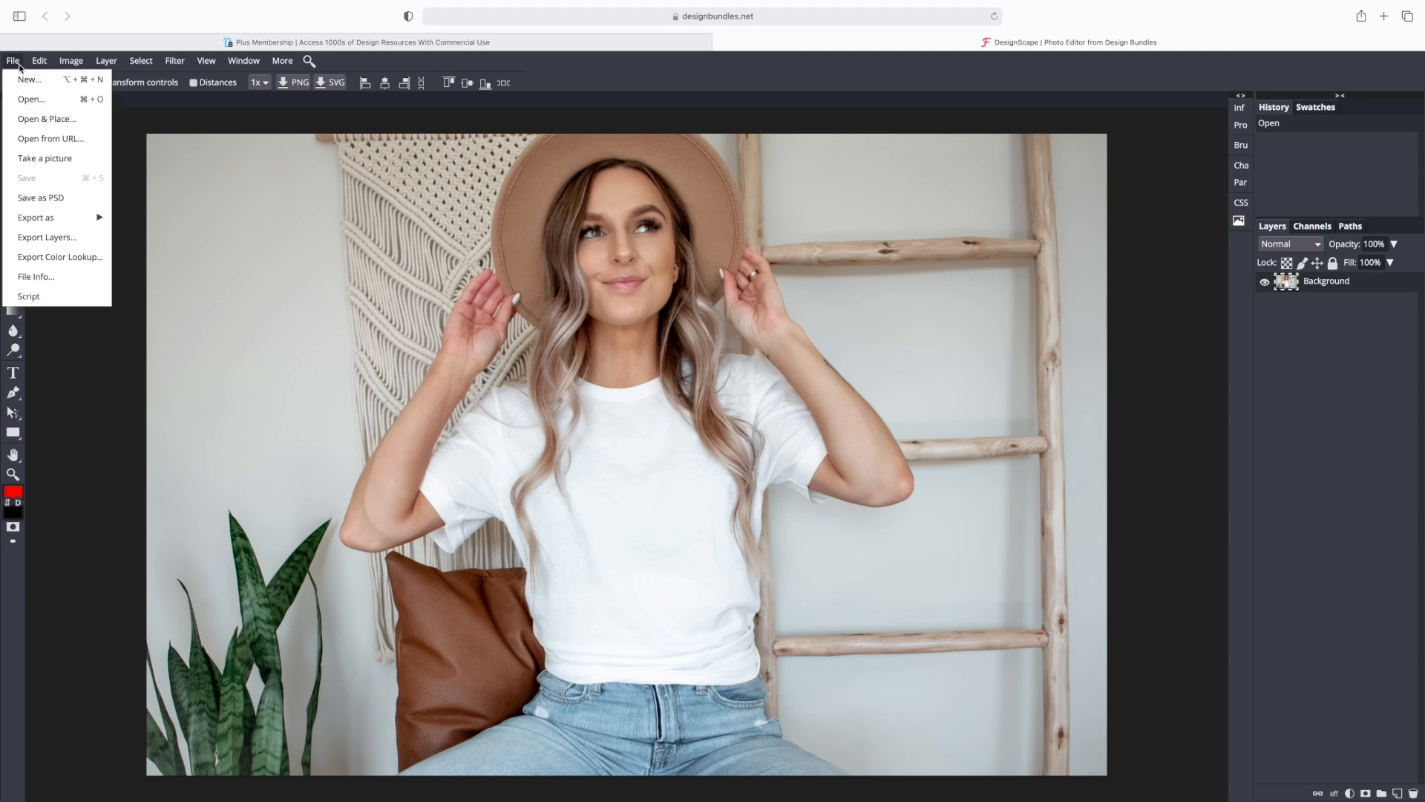
pyautogui.click(53, 124)
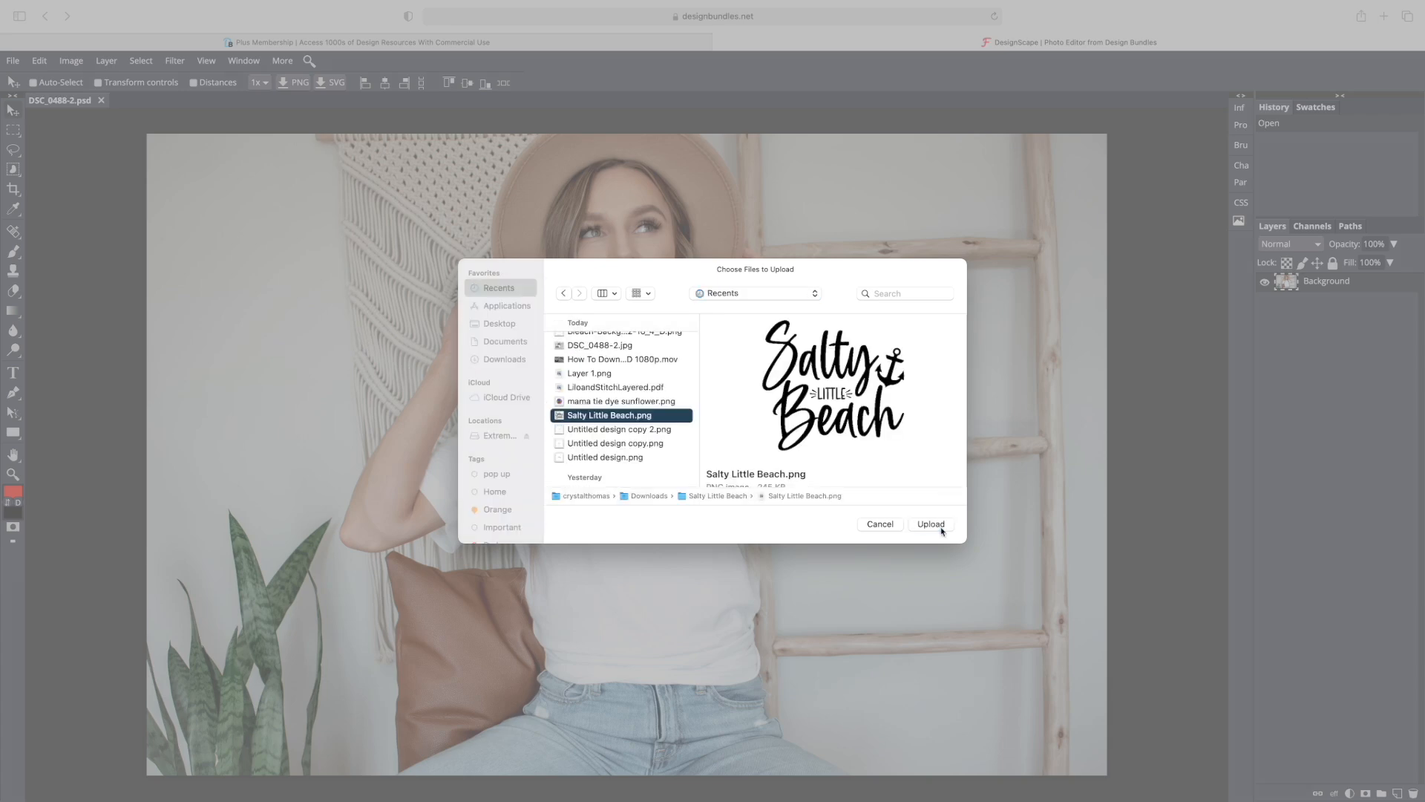
pyautogui.click(930, 524)
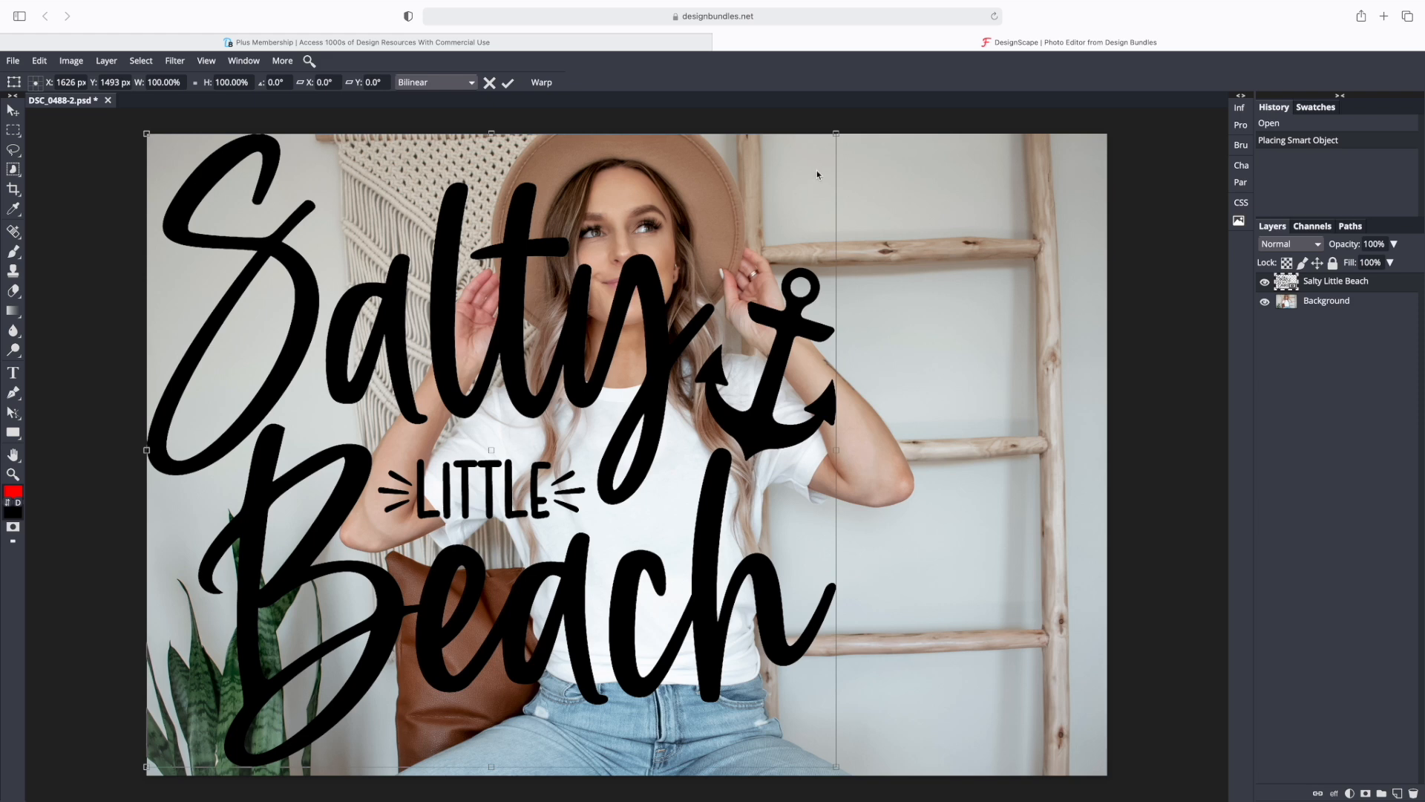
# Scale the Salty Little Beach design to about 24% width and 27% height and position it on the white shirt's chest.
pyautogui.moveTo(836, 133); pyautogui.dragTo(540, 428)
pyautogui.moveTo(475, 505); pyautogui.dragTo(790, 428)
pyautogui.moveTo(857, 347); pyautogui.dragTo(698, 460)
pyautogui.moveTo(653, 484); pyautogui.dragTo(716, 449)
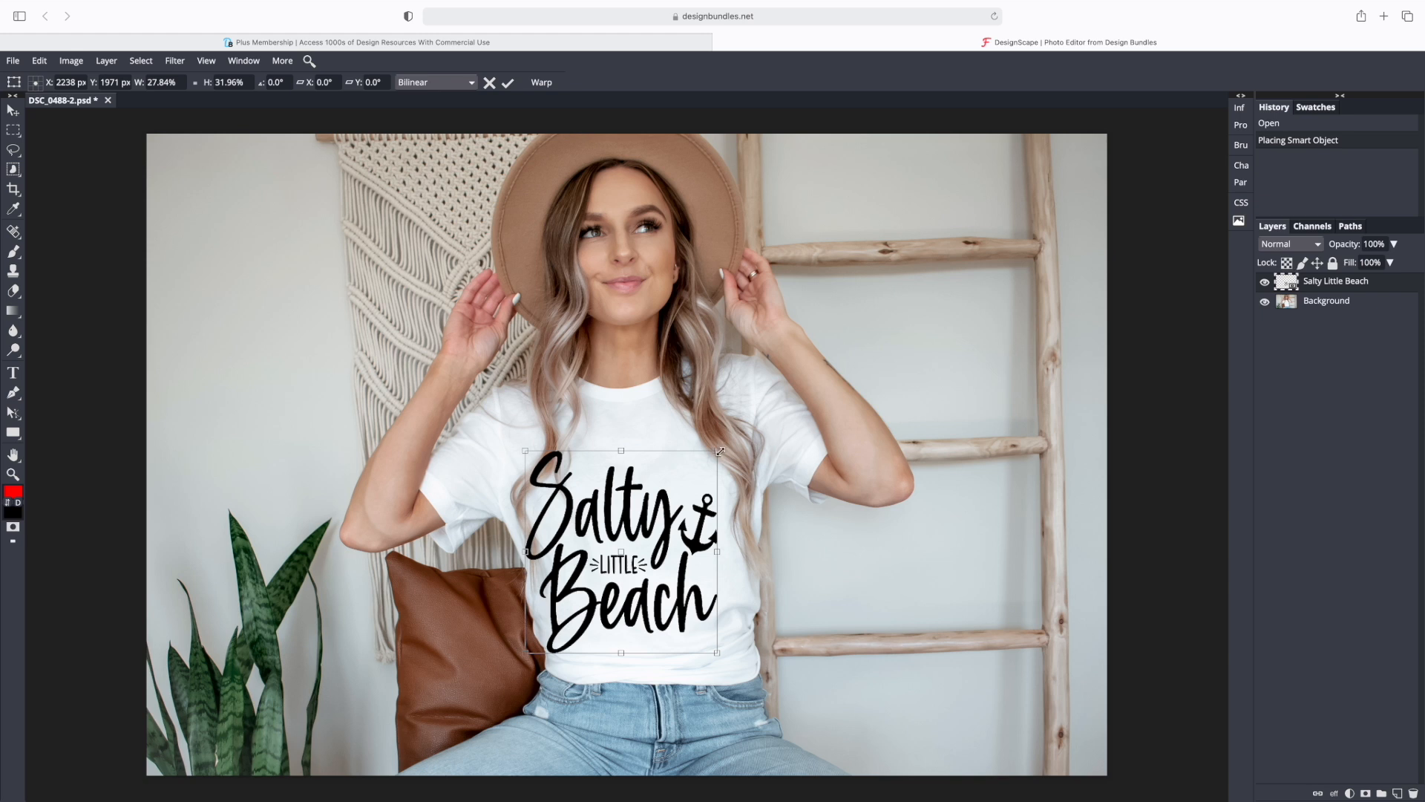
pyautogui.moveTo(719, 451); pyautogui.dragTo(689, 480)
pyautogui.moveTo(616, 605); pyautogui.dragTo(649, 559)
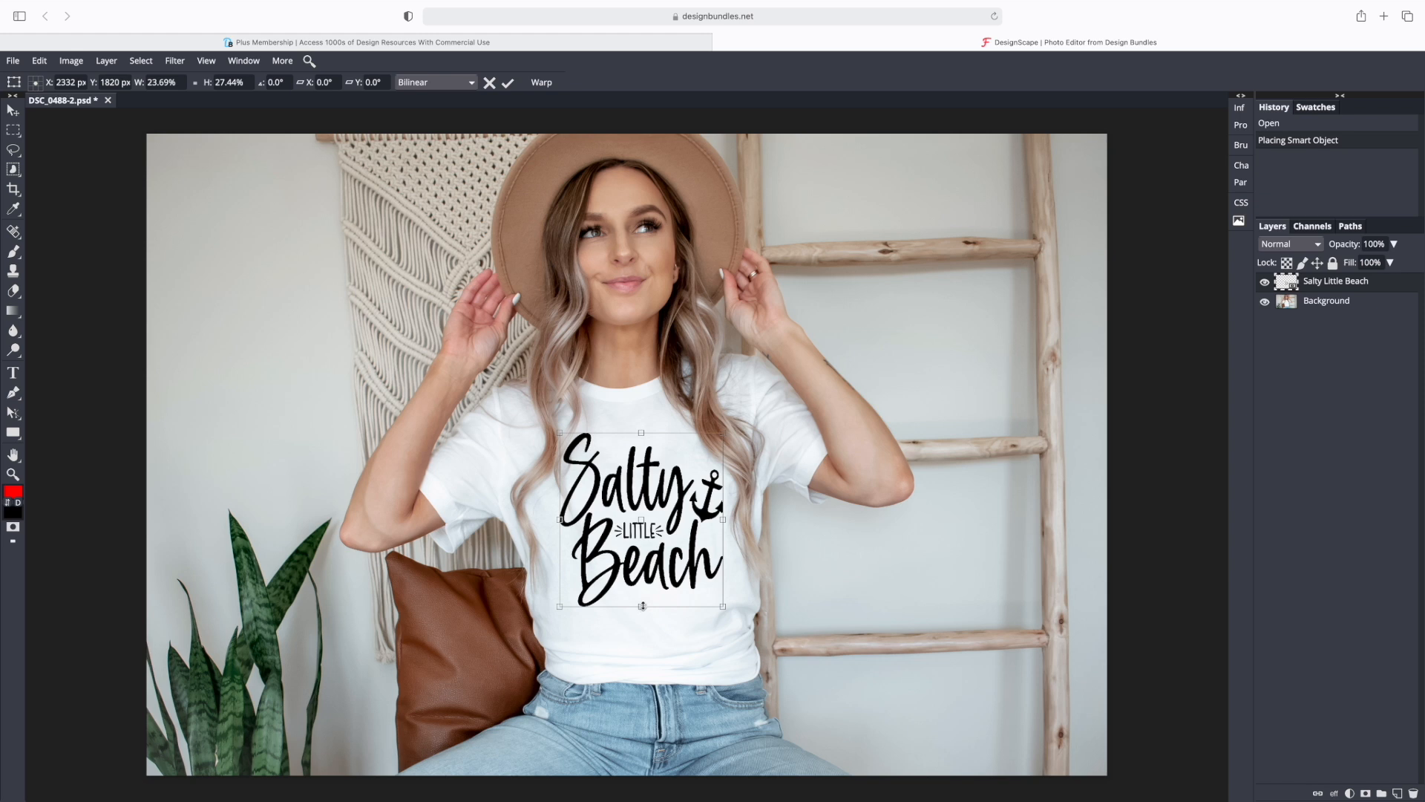
# Rotate the Salty Little Beach design to about -4.7° and nudge it slightly into place on the shirt.
pyautogui.moveTo(641, 609); pyautogui.dragTo(648, 609)
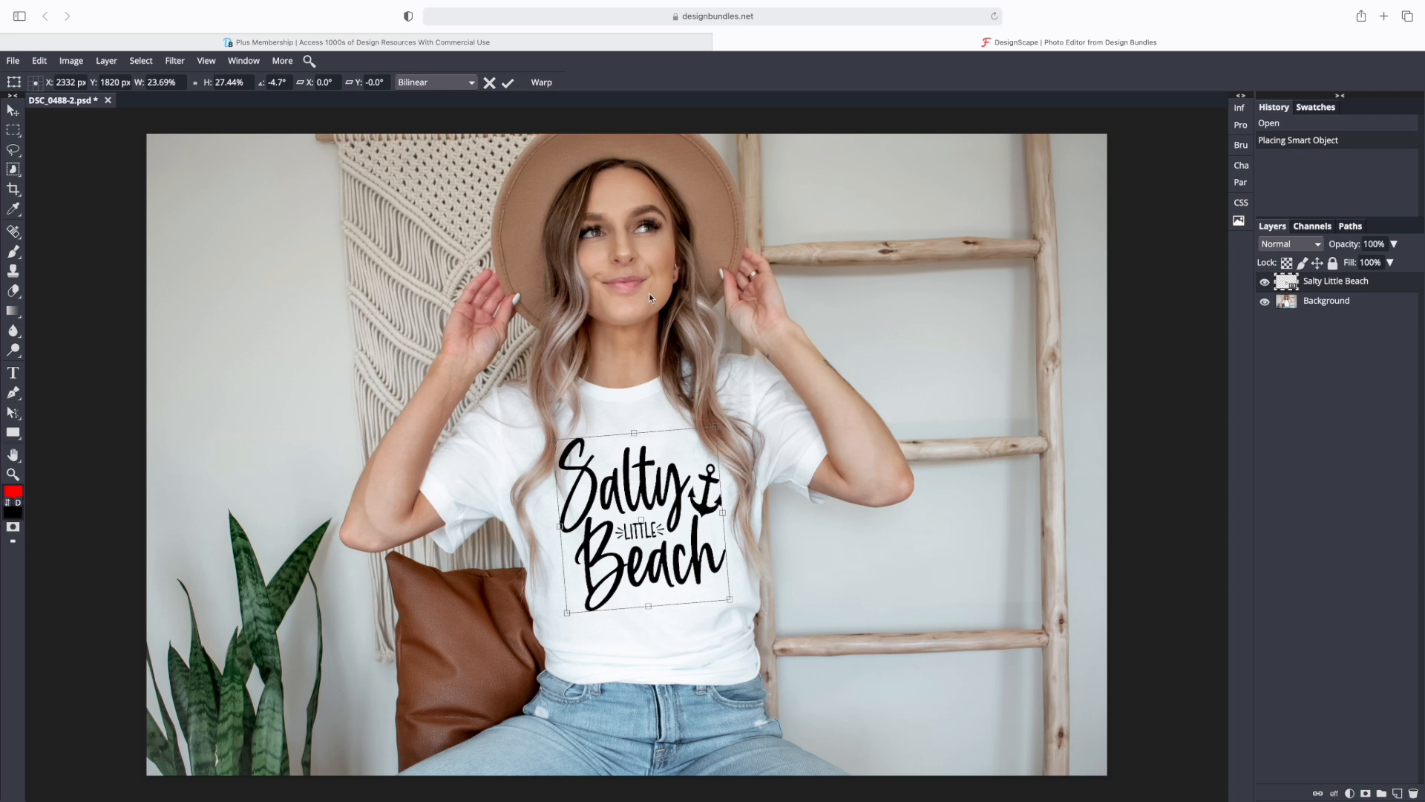
pyautogui.click(507, 83)
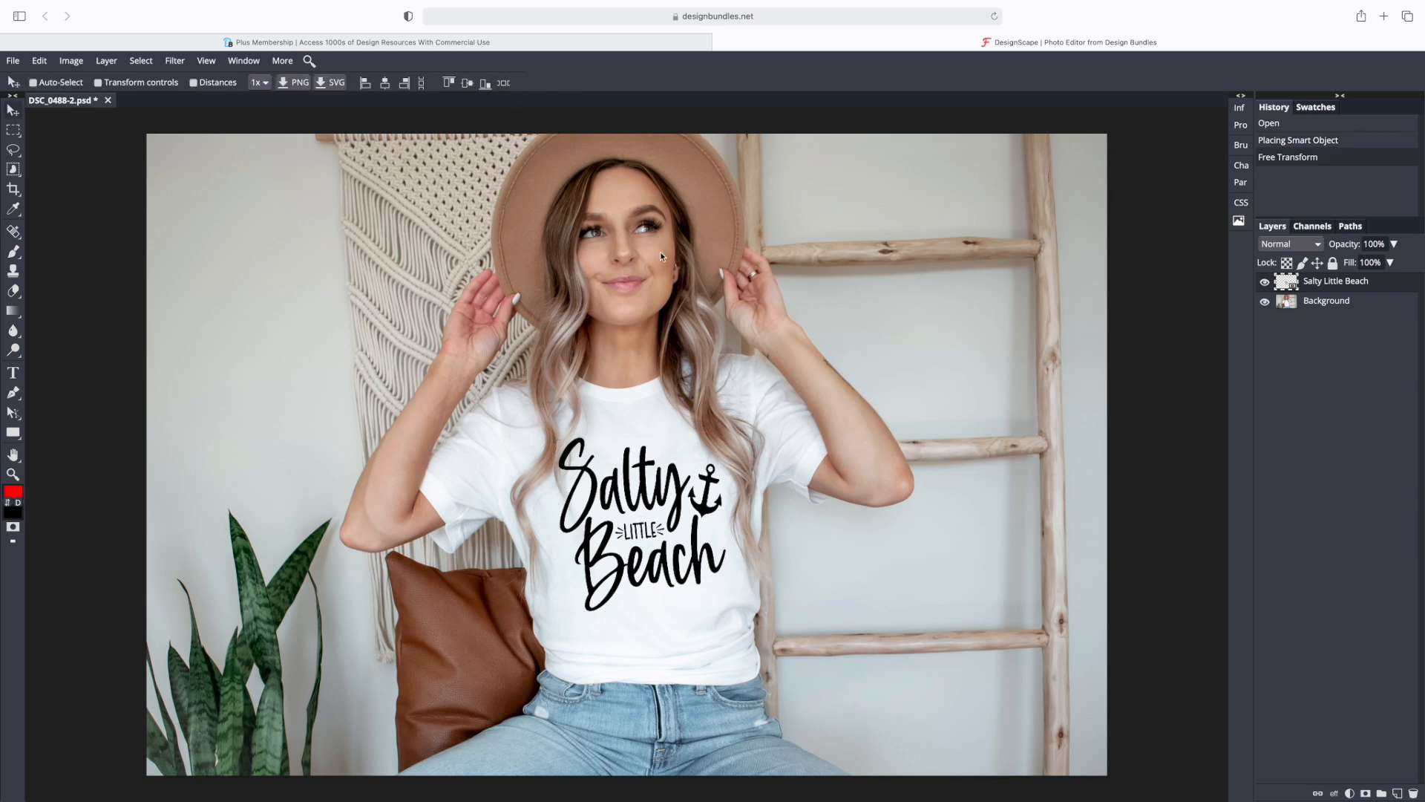
pyautogui.moveTo(653, 501)
pyautogui.mouseDown()
pyautogui.moveTo(666, 518)
pyautogui.moveTo(659, 508)
pyautogui.mouseUp()
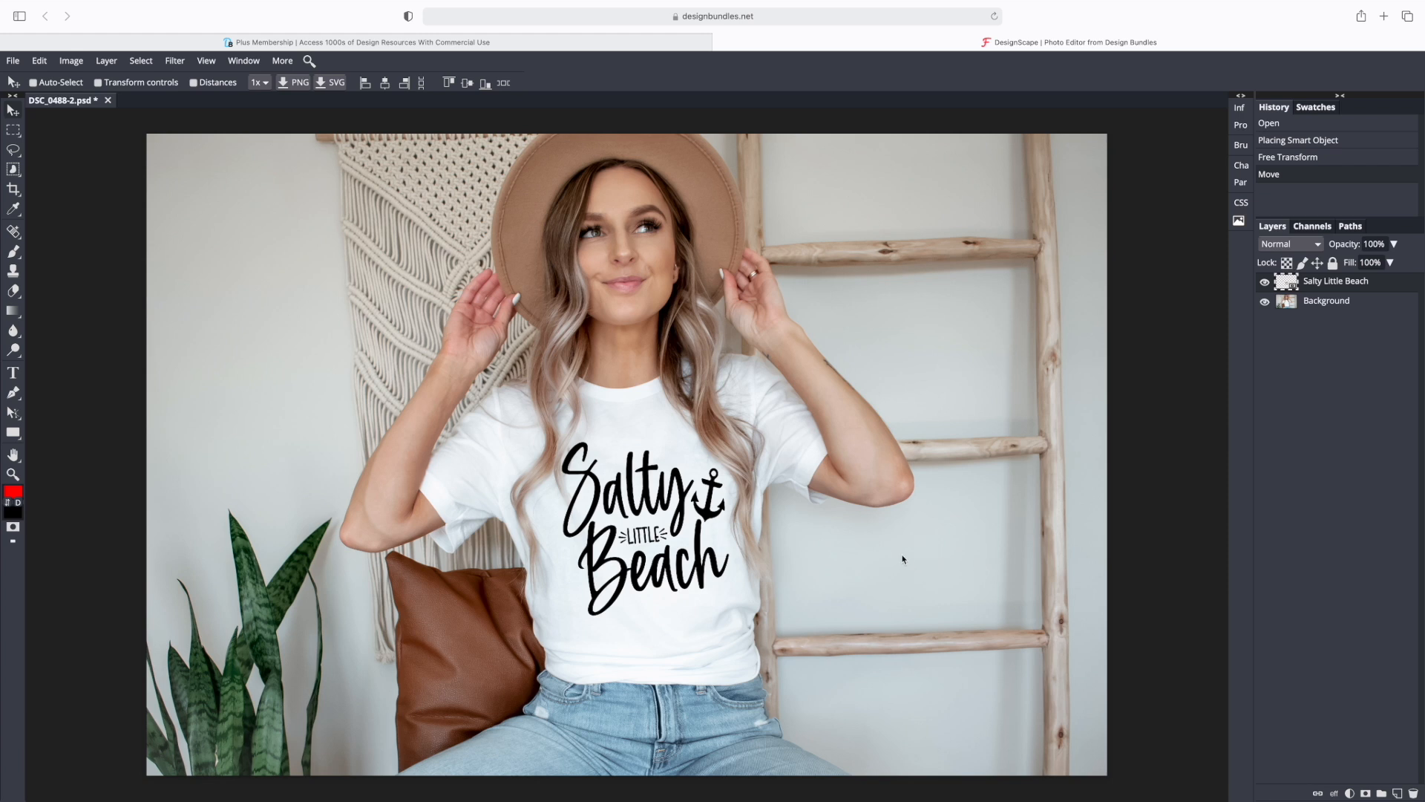
# Flatten the shirt mockup into a single layer and export it as a PNG at 1x.
pyautogui.click(107, 62)
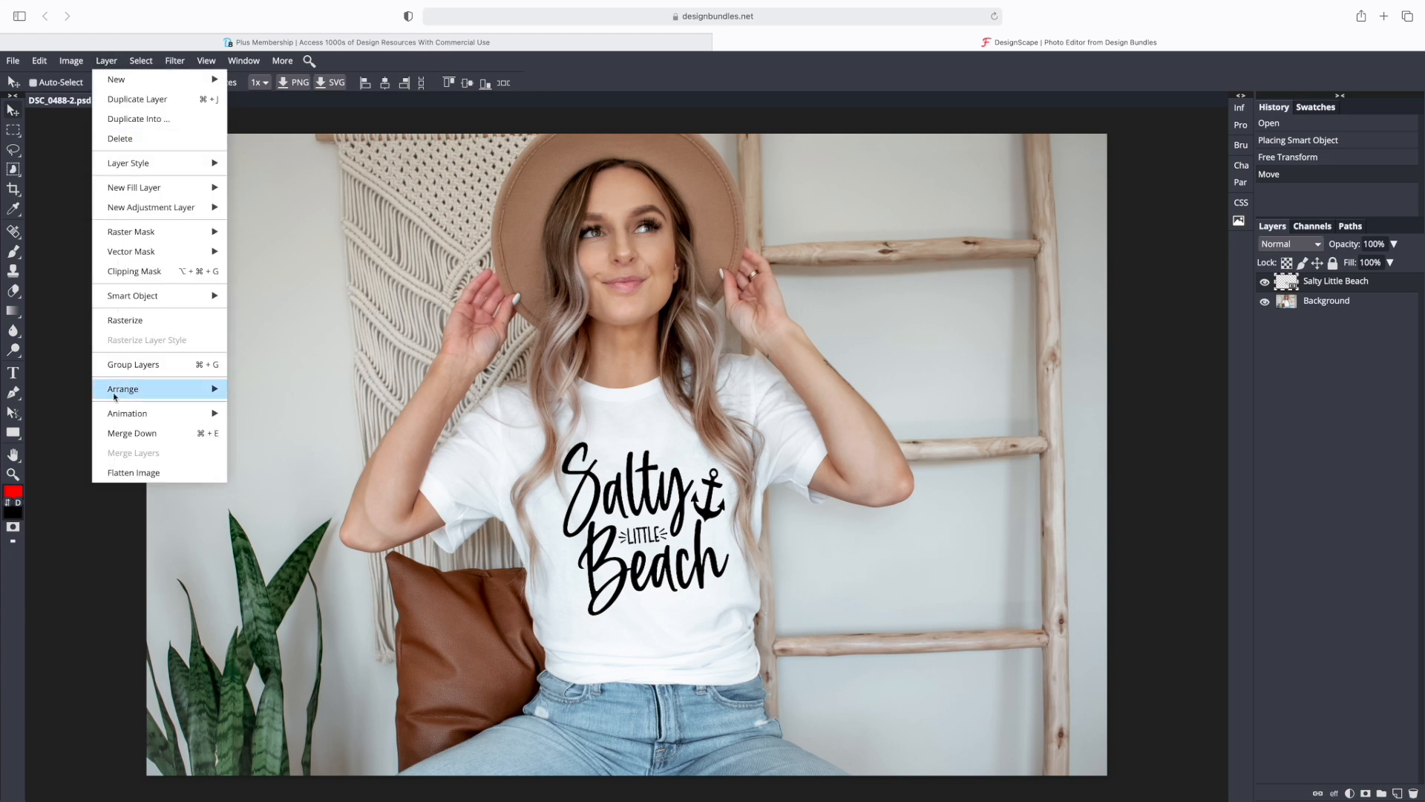
pyautogui.click(128, 473)
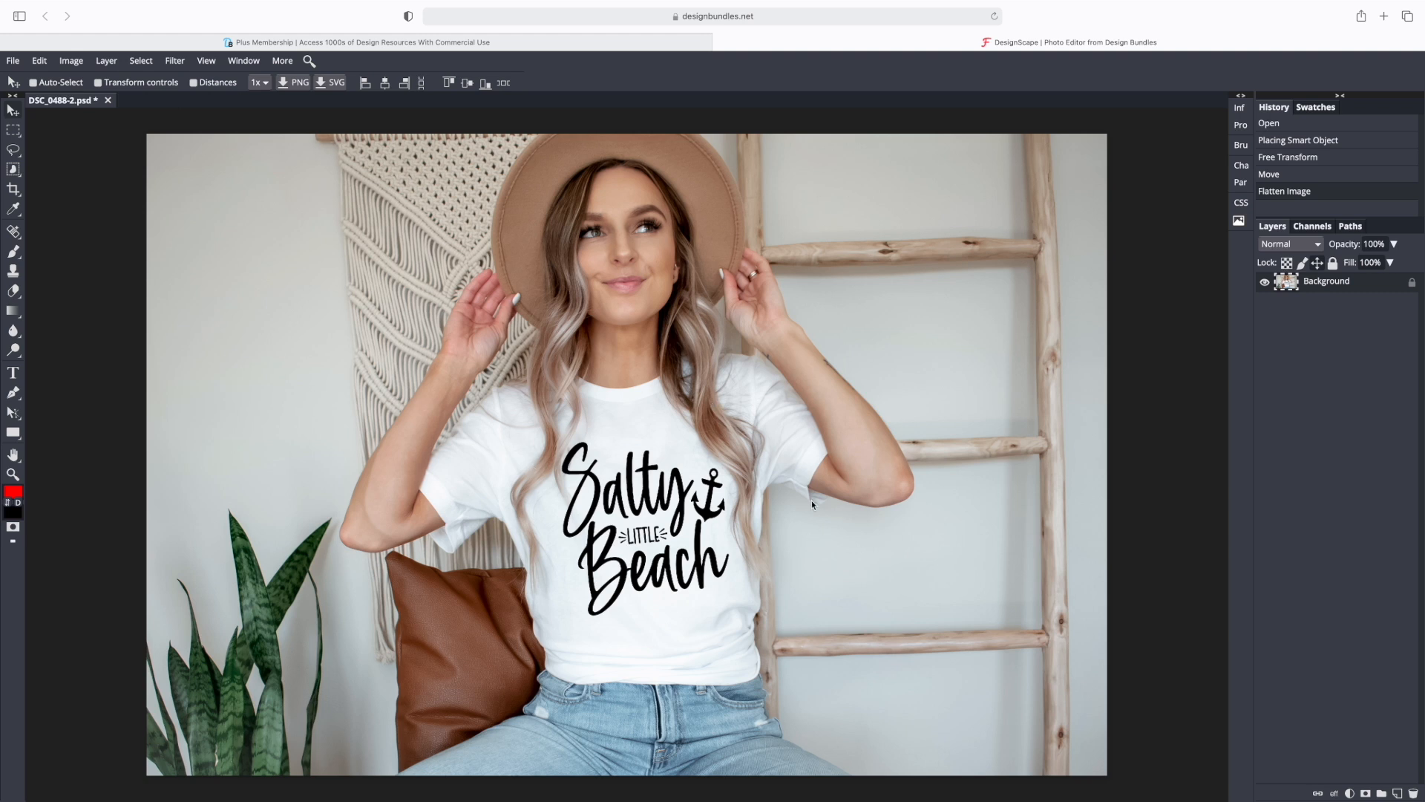
pyautogui.click(291, 83)
# Open the downloaded Background-2.png to check the exported mockup.
pyautogui.click(1339, 16)
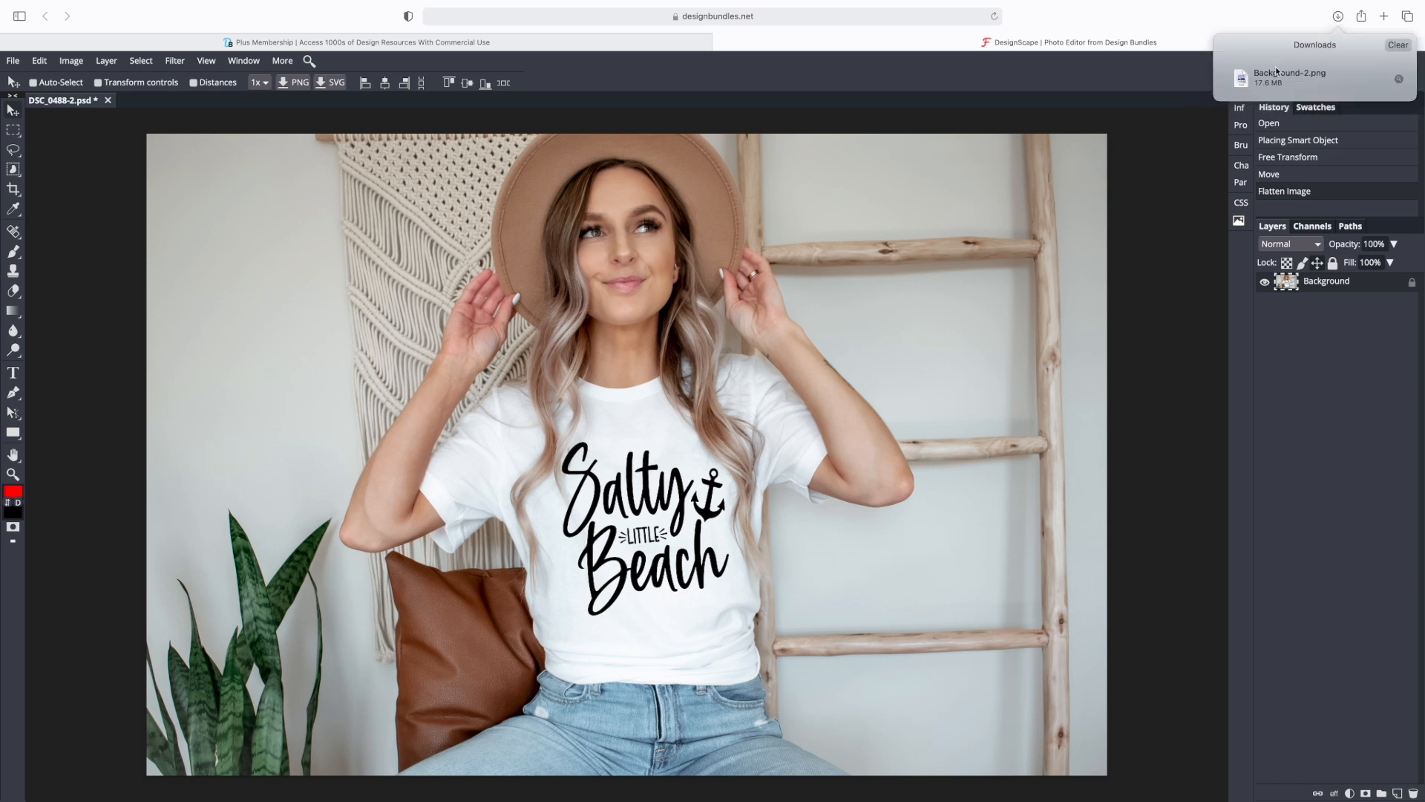
pyautogui.doubleClick(1264, 76)
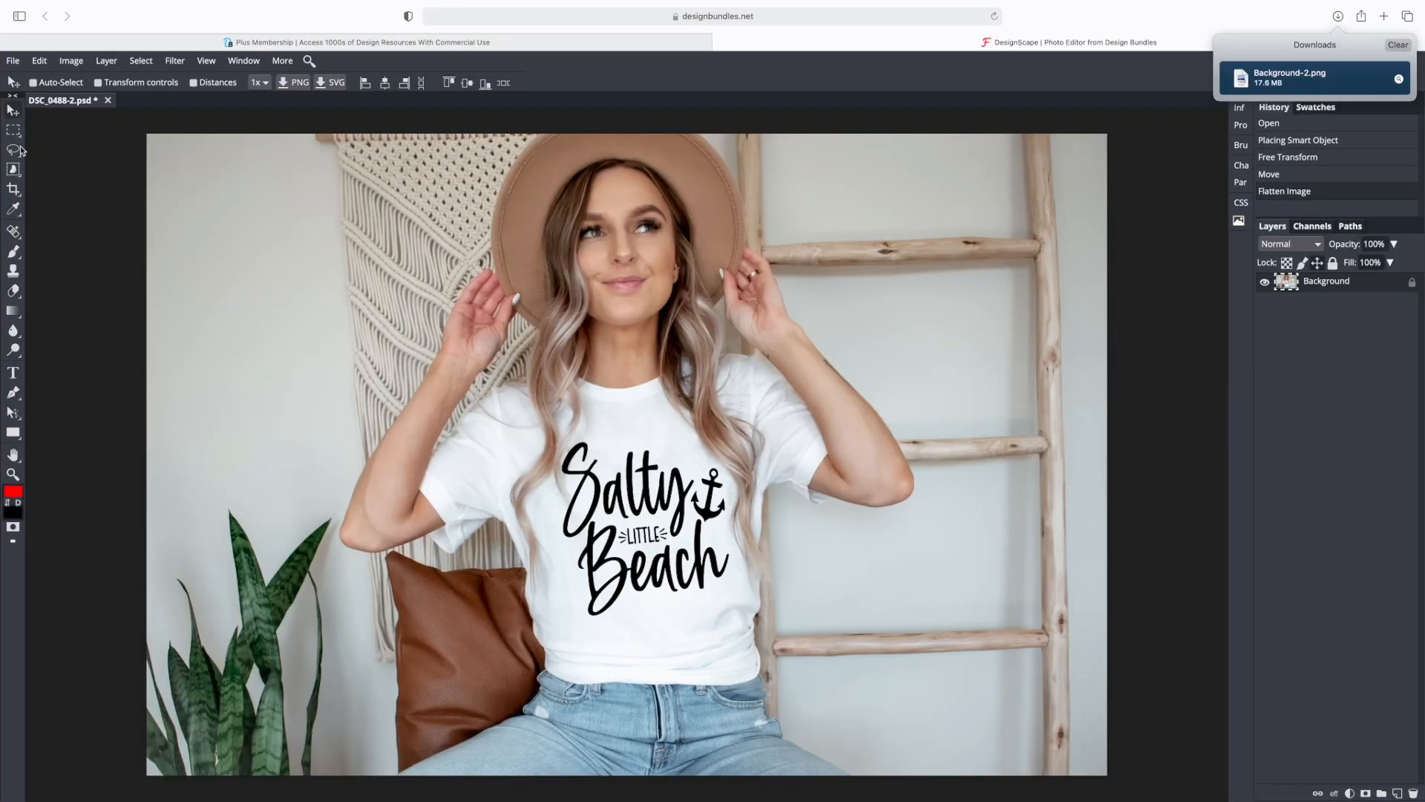
# Create a new blank project with a white square canvas and activate the Move tool.
pyautogui.click(18, 61)
pyautogui.click(19, 60)
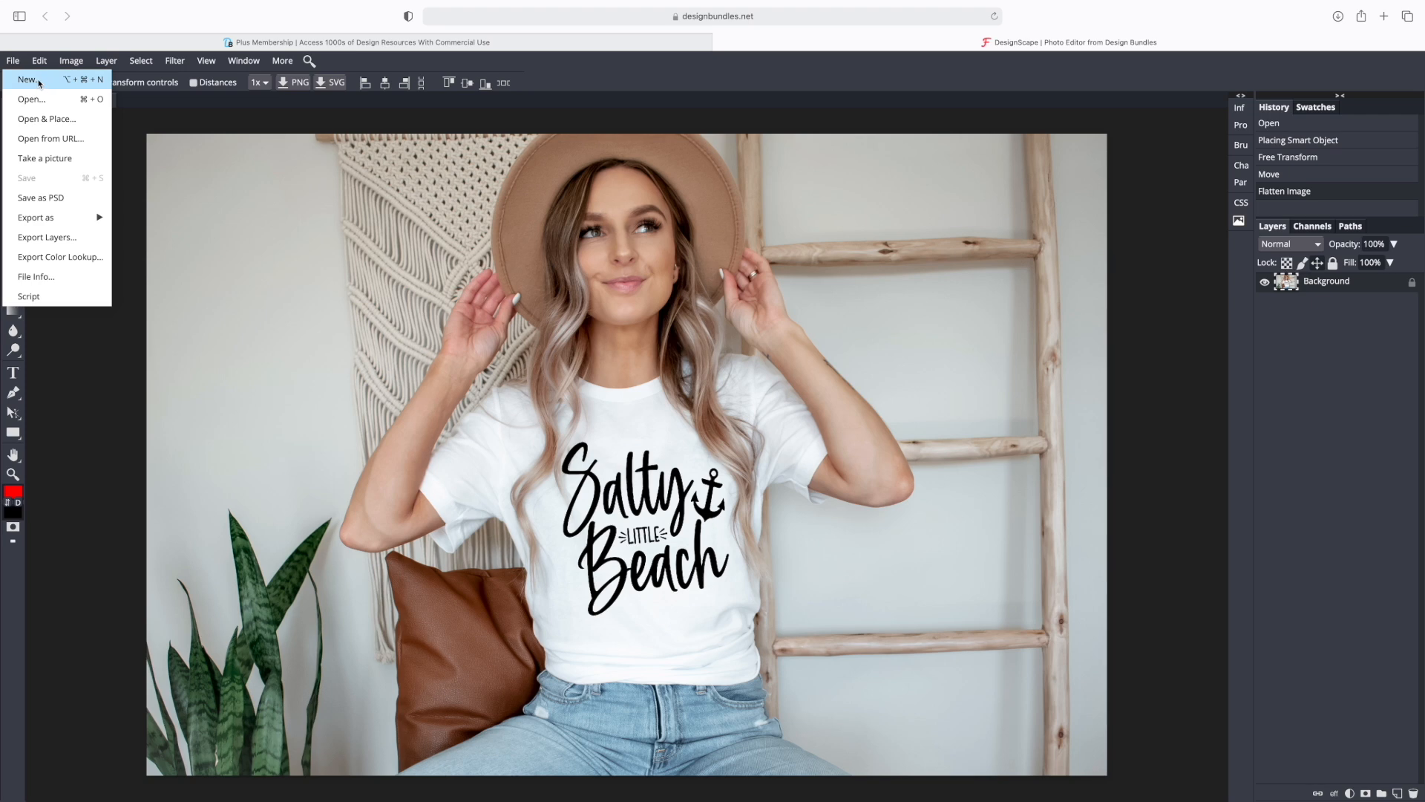
pyautogui.click(34, 74)
pyautogui.click(175, 222)
pyautogui.click(14, 473)
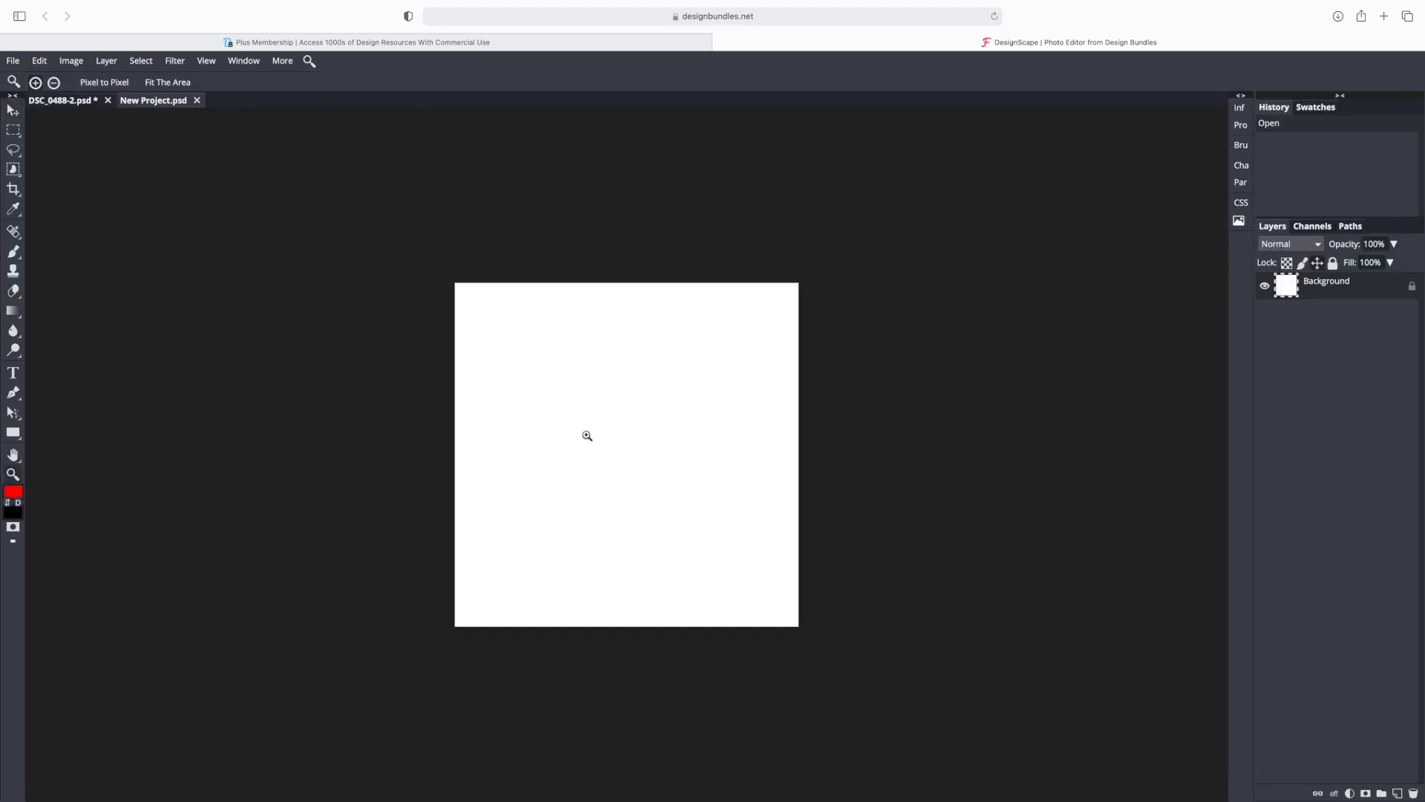
pyautogui.click(586, 435)
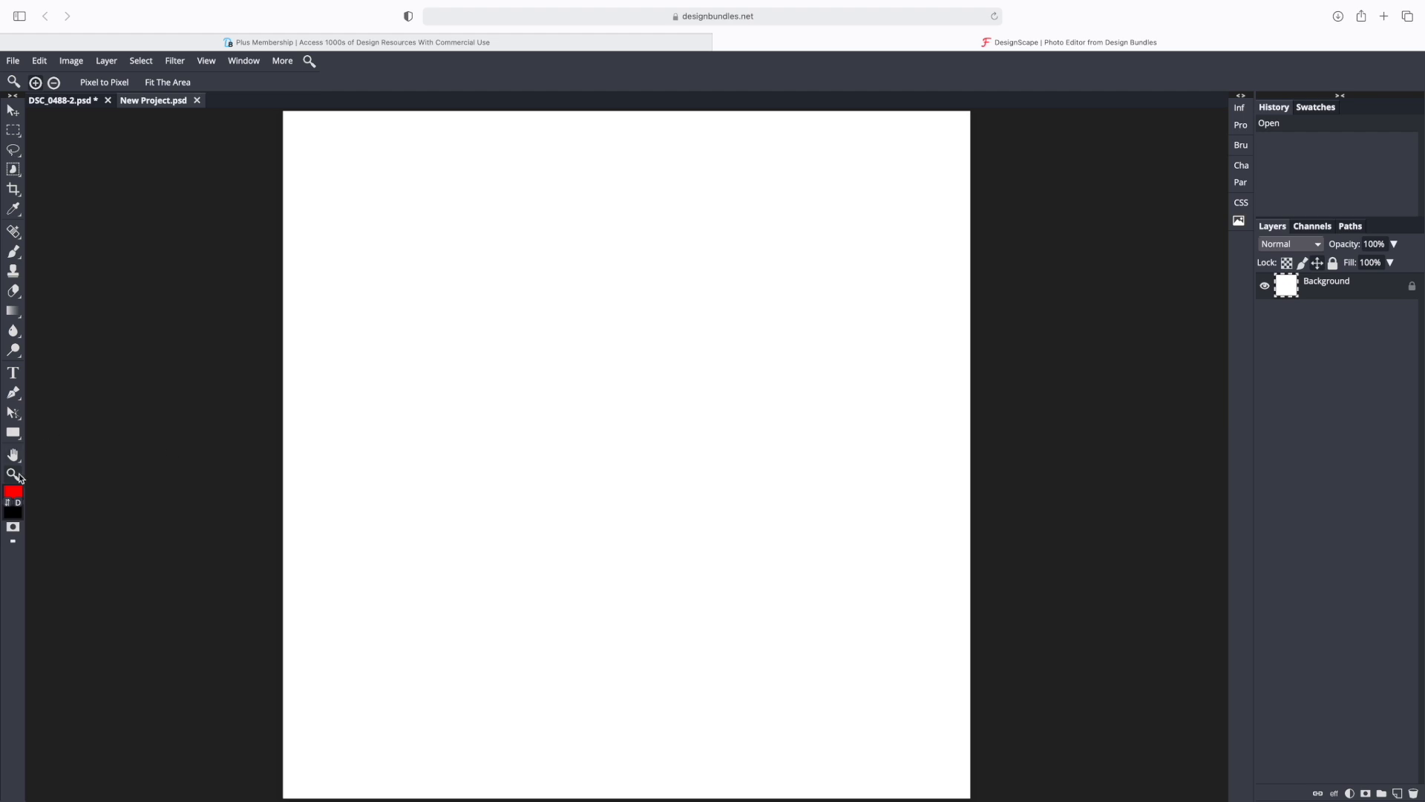
pyautogui.click(13, 110)
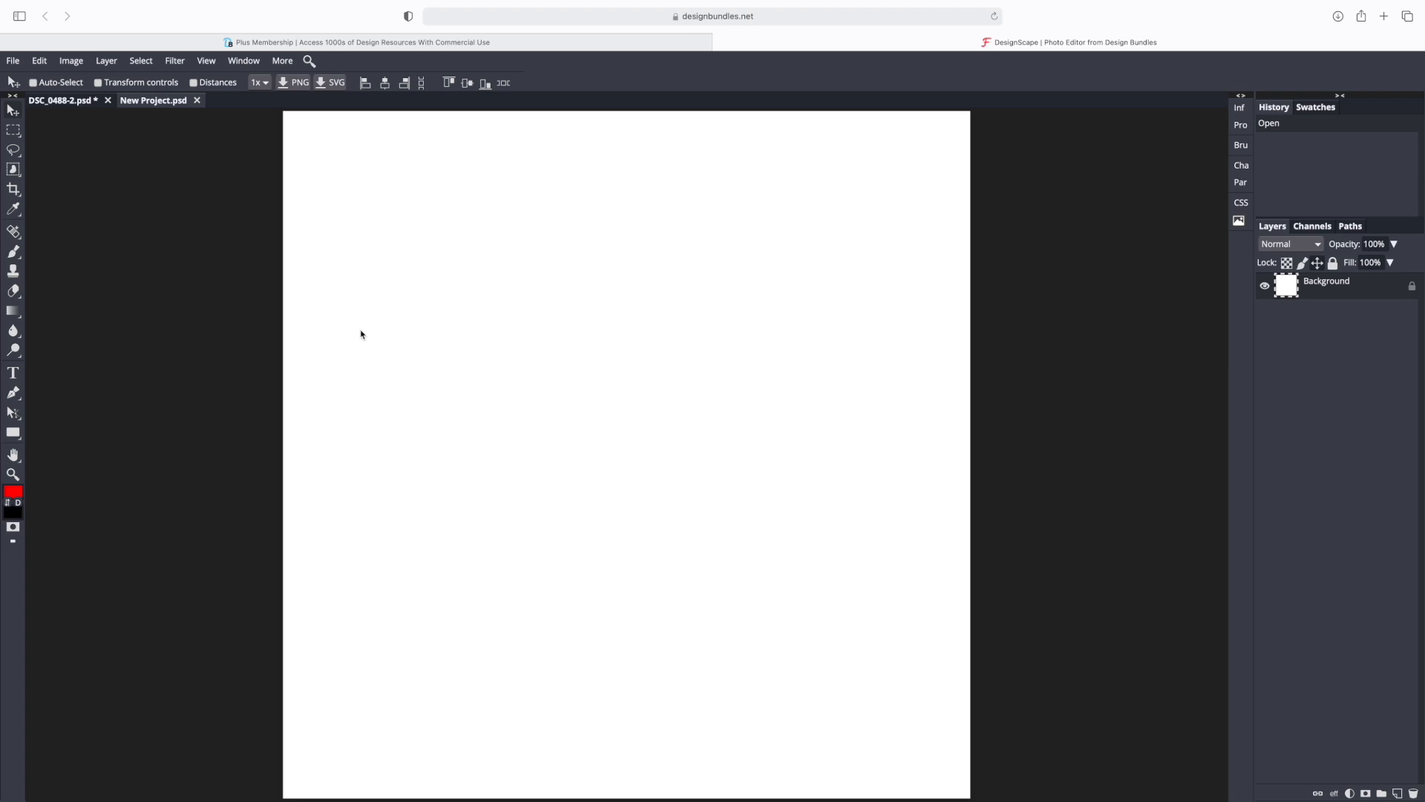
# Open the navy shirt photo 3001_Heather_Navy_MyMockupStudio_0175.jpg from the Desktop.
pyautogui.click(14, 61)
pyautogui.click(30, 95)
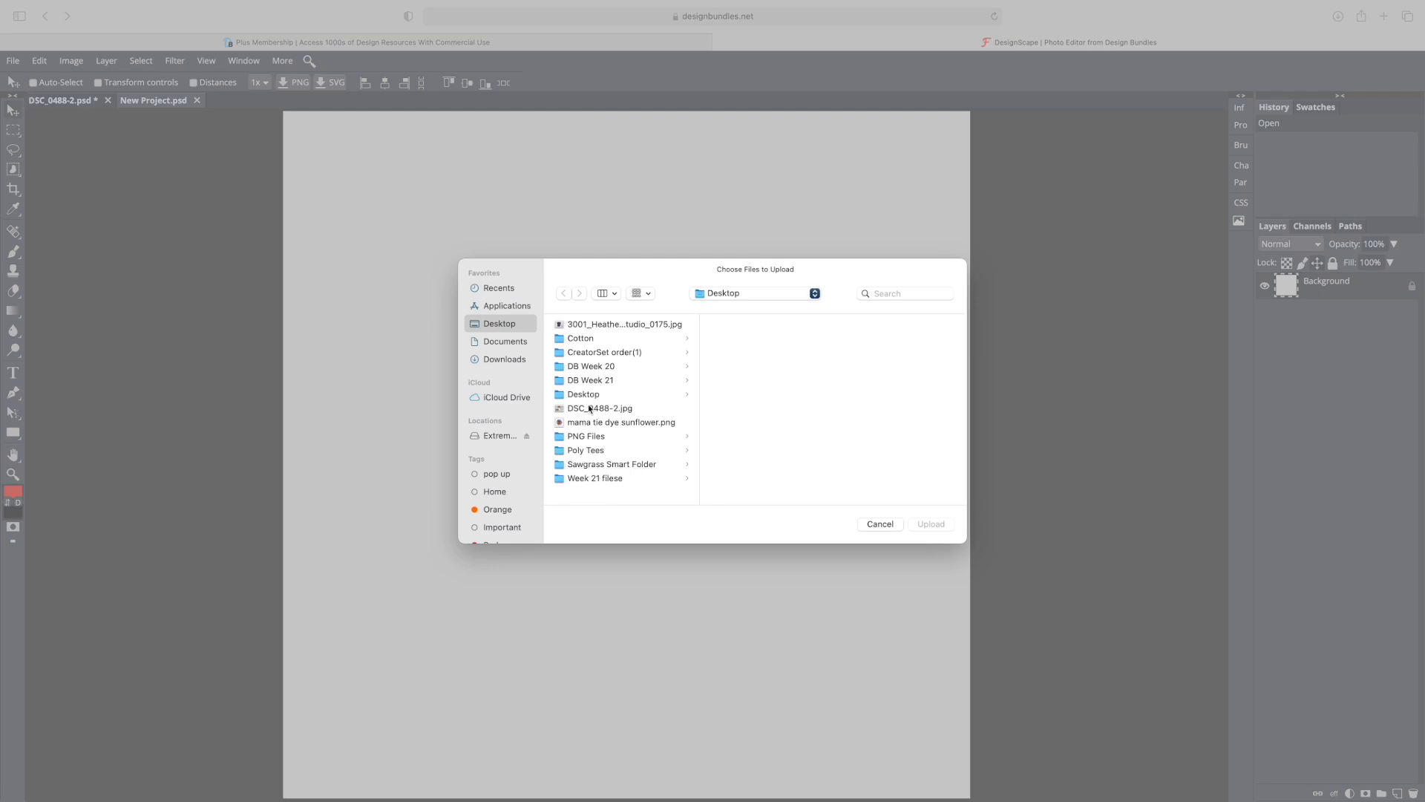
pyautogui.click(590, 326)
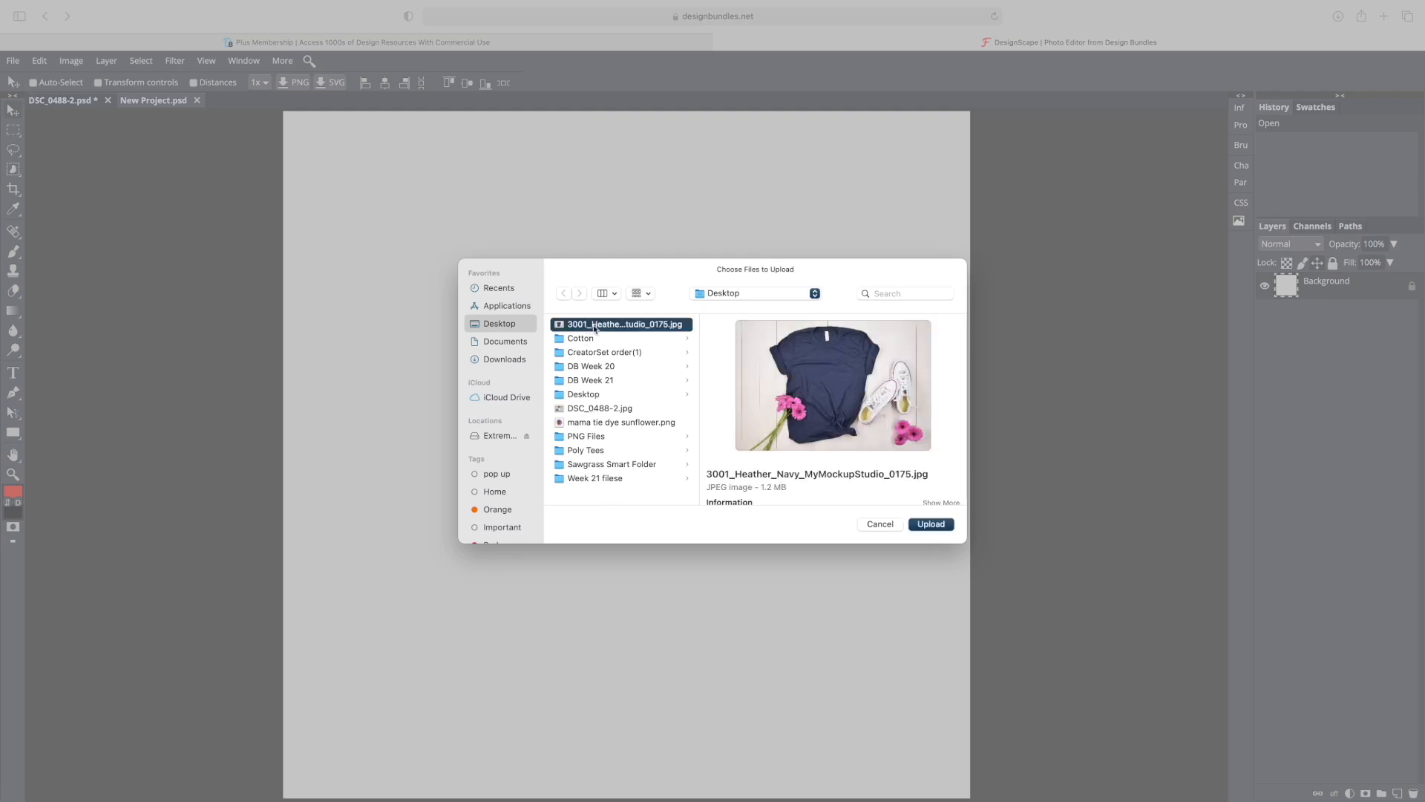
pyautogui.click(934, 527)
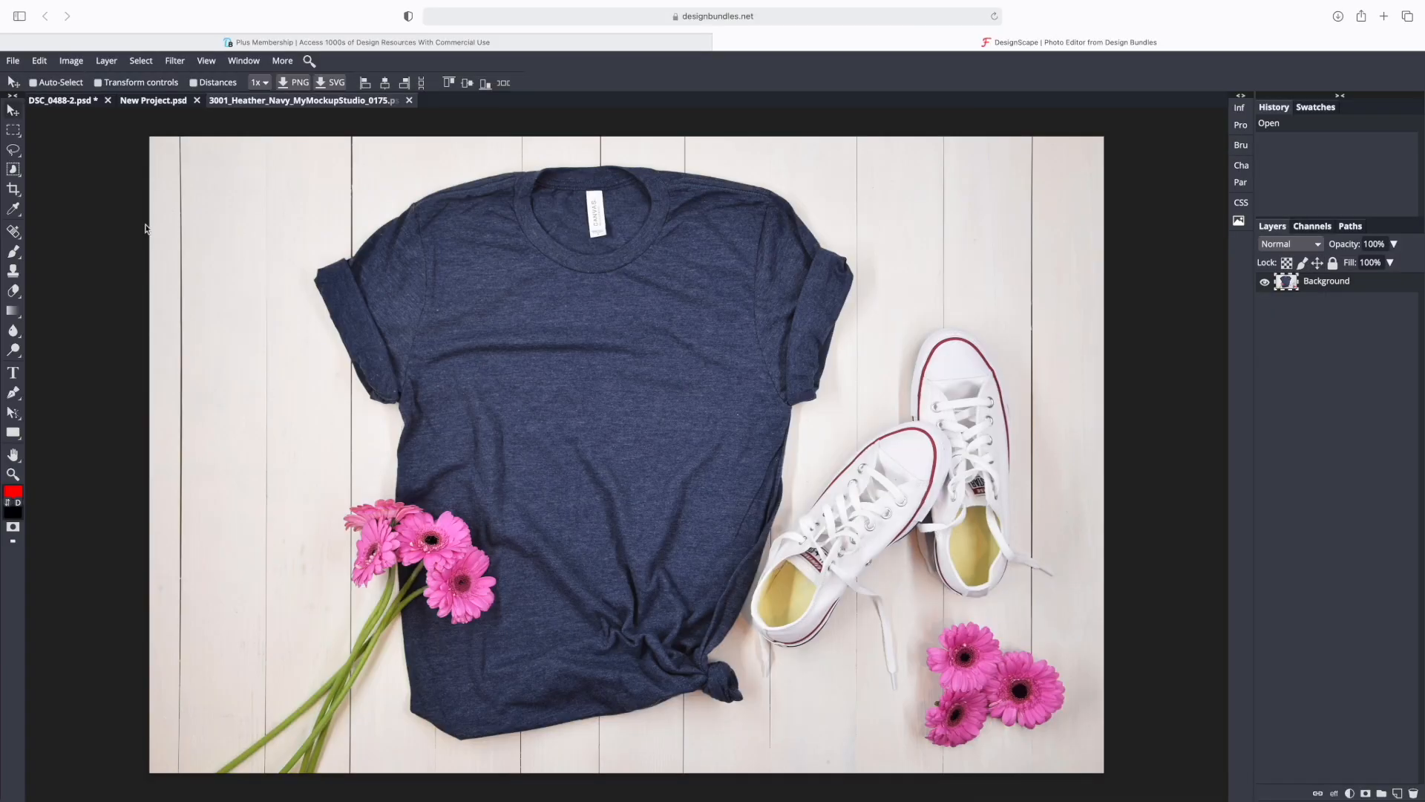
# Place Bleach-Backgrounds_BAYU_2020-12-16_4_A.png from the recent files onto the navy shirt photo.
pyautogui.click(12, 61)
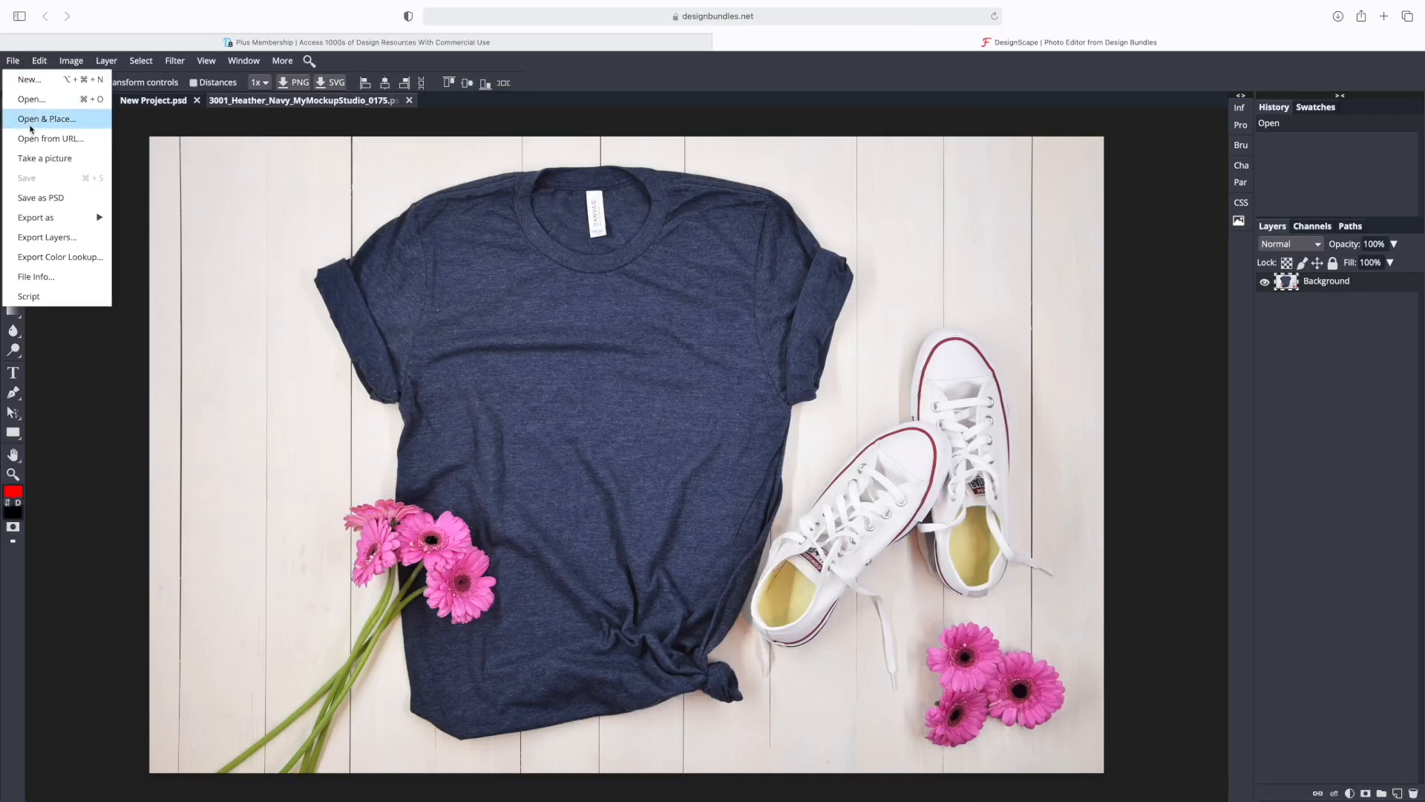
pyautogui.click(60, 123)
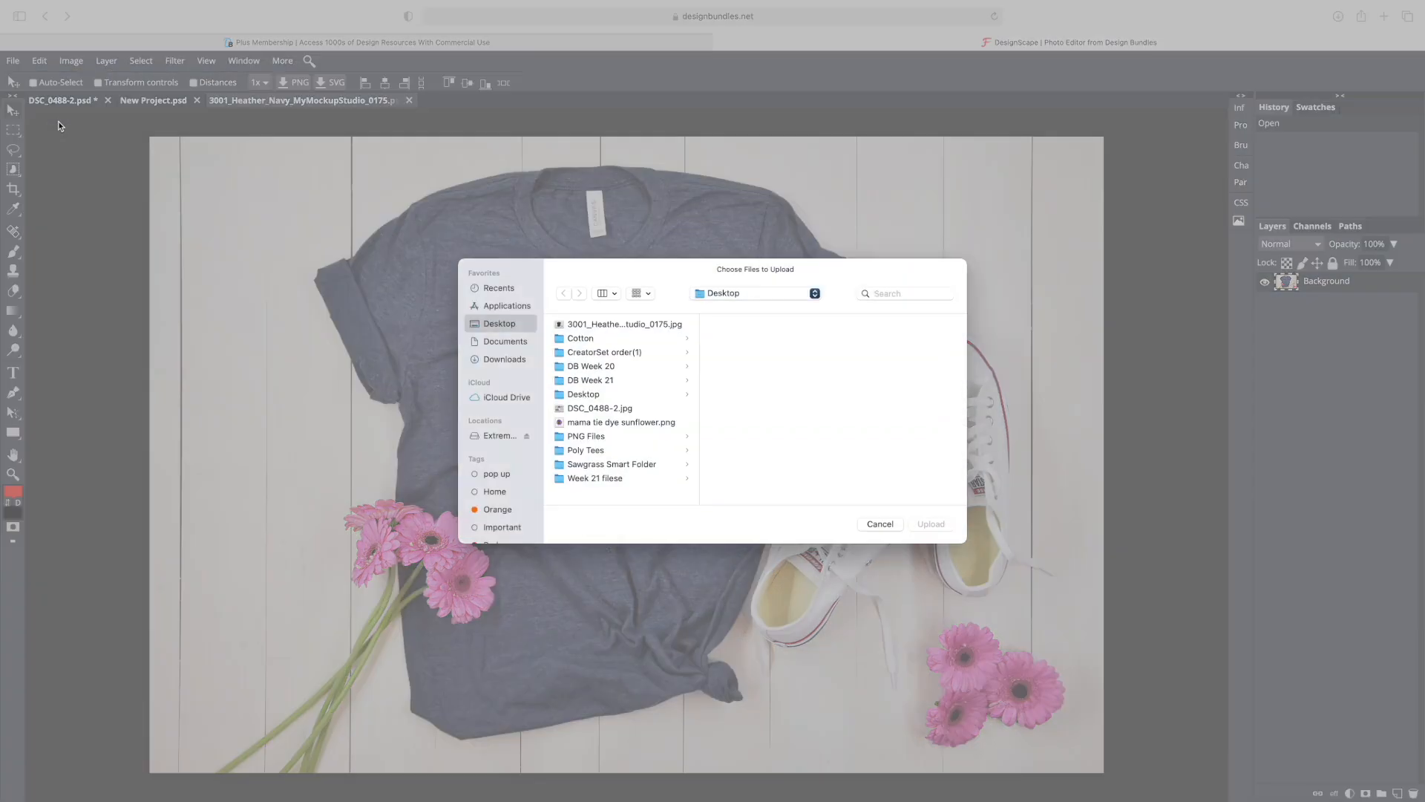
pyautogui.click(500, 289)
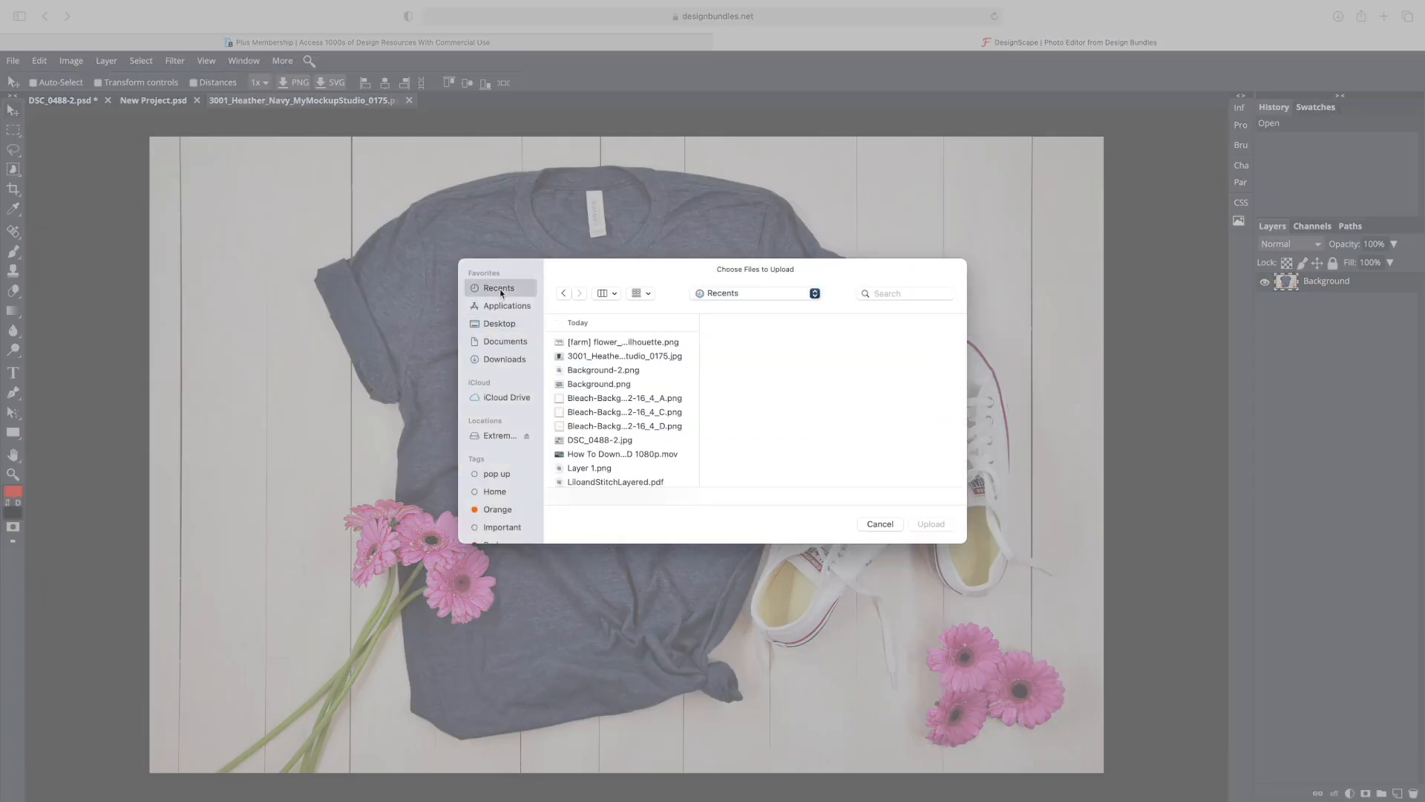
pyautogui.click(592, 400)
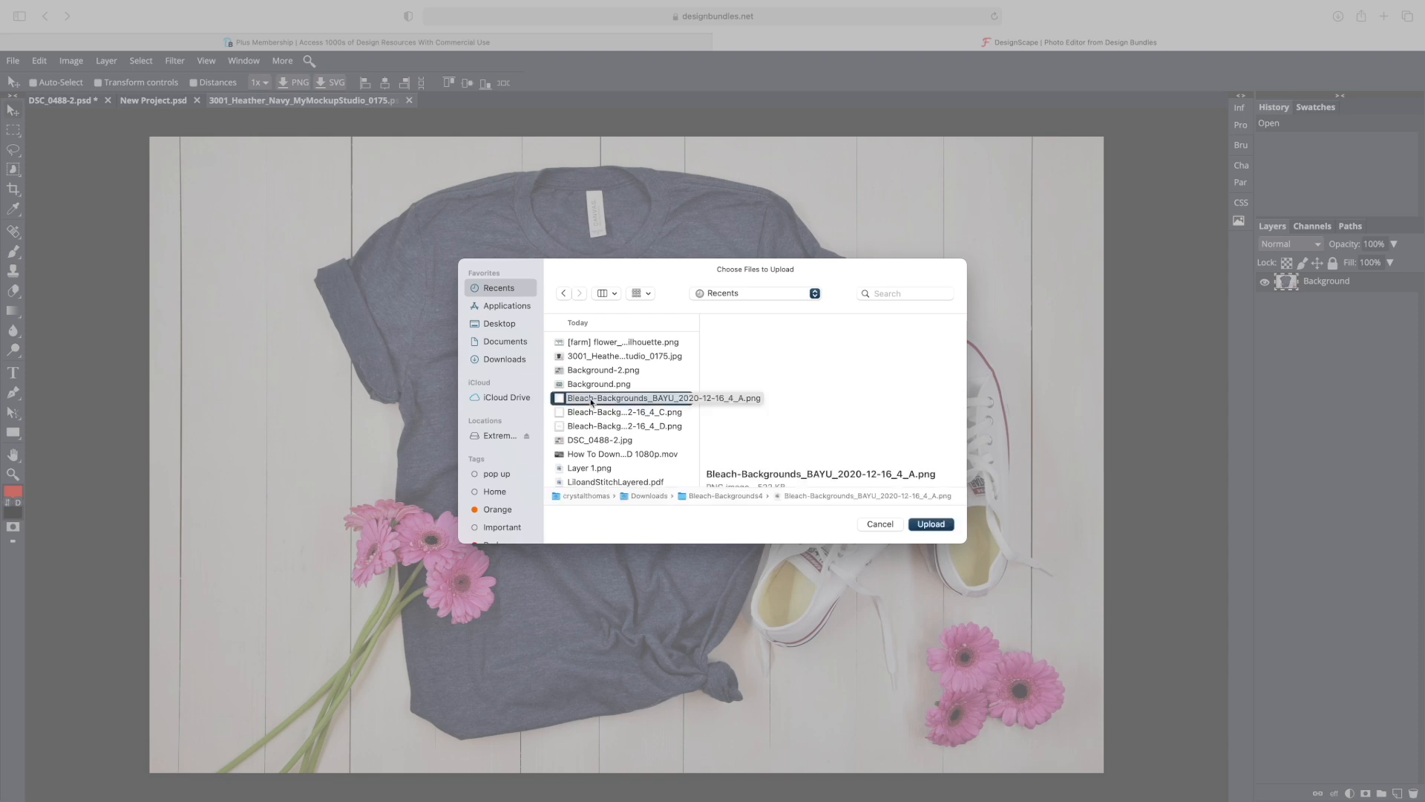
pyautogui.click(928, 525)
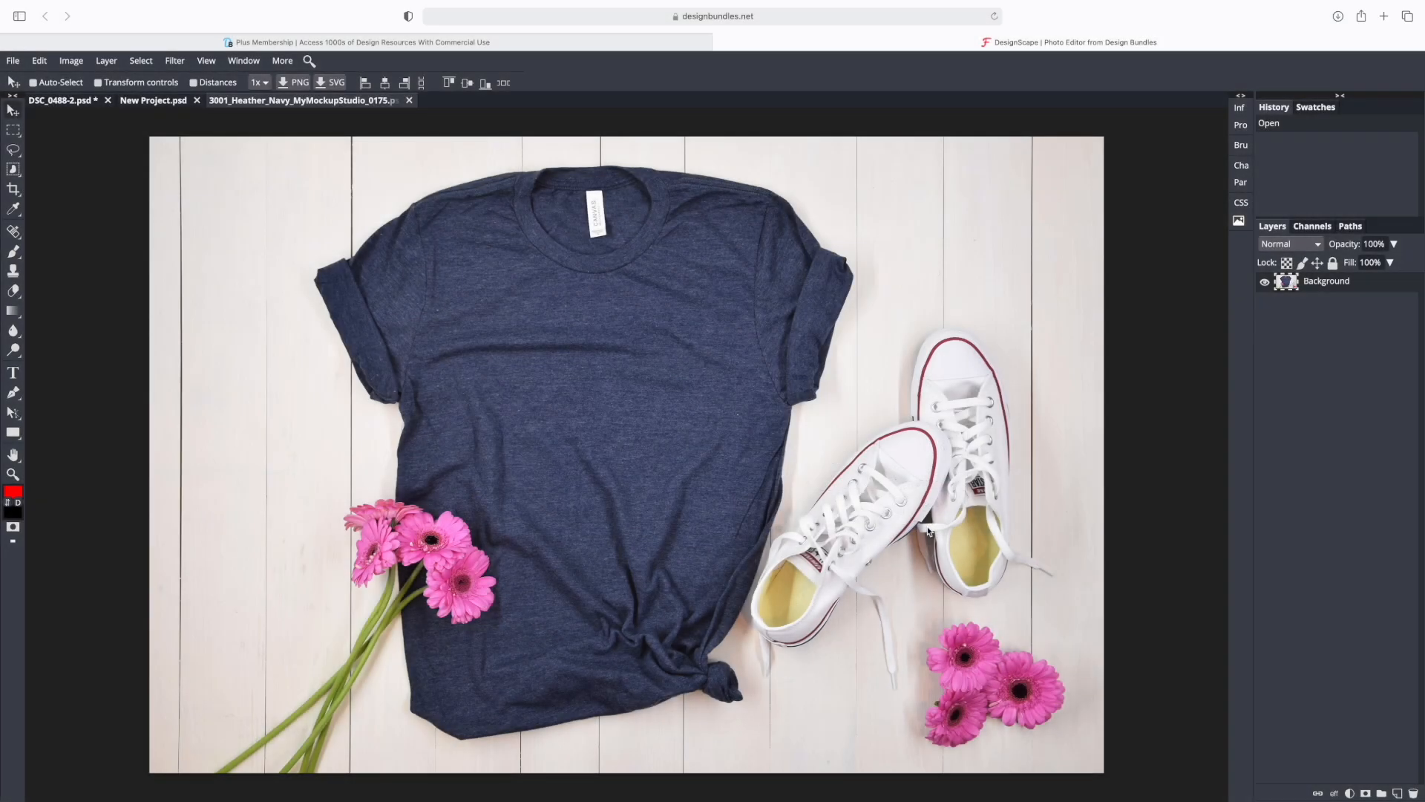
# Center the bleach background on the navy shirt's chest, rotated about -2.5° and scaled to about 96% width and 97% height.
pyautogui.moveTo(626, 432)
pyautogui.mouseDown()
pyautogui.moveTo(593, 394)
pyautogui.moveTo(606, 420)
pyautogui.mouseUp()
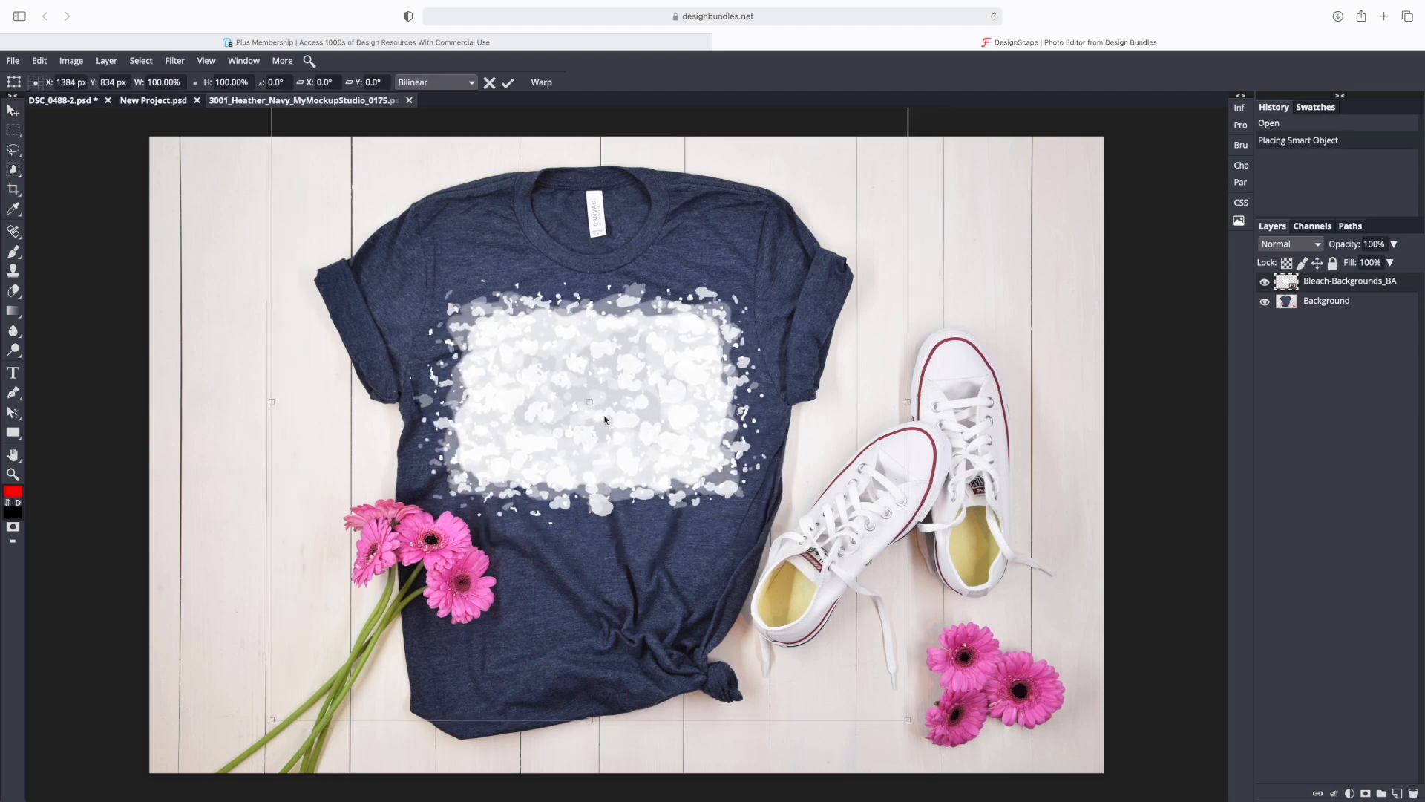
pyautogui.moveTo(678, 405); pyautogui.dragTo(681, 403)
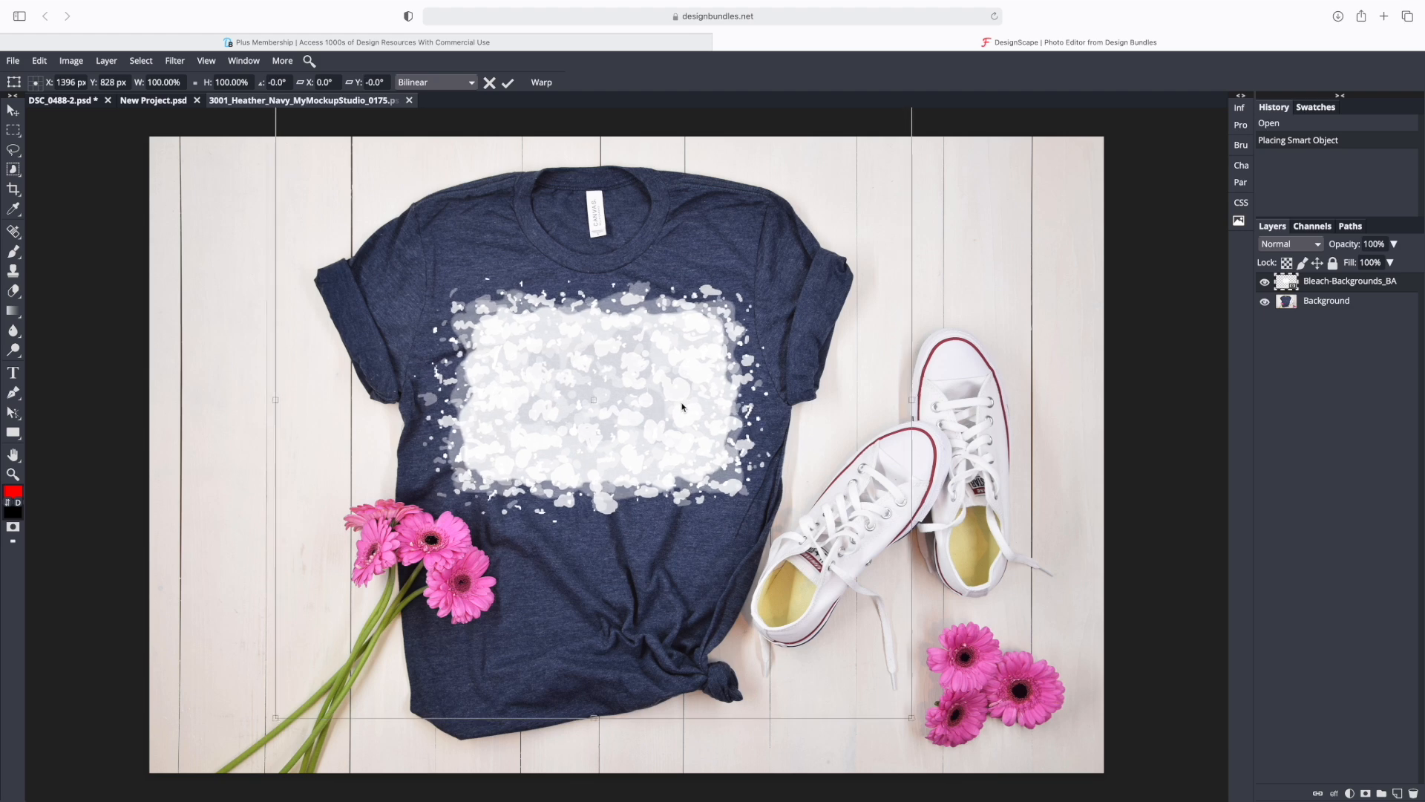
pyautogui.moveTo(590, 722); pyautogui.dragTo(605, 717)
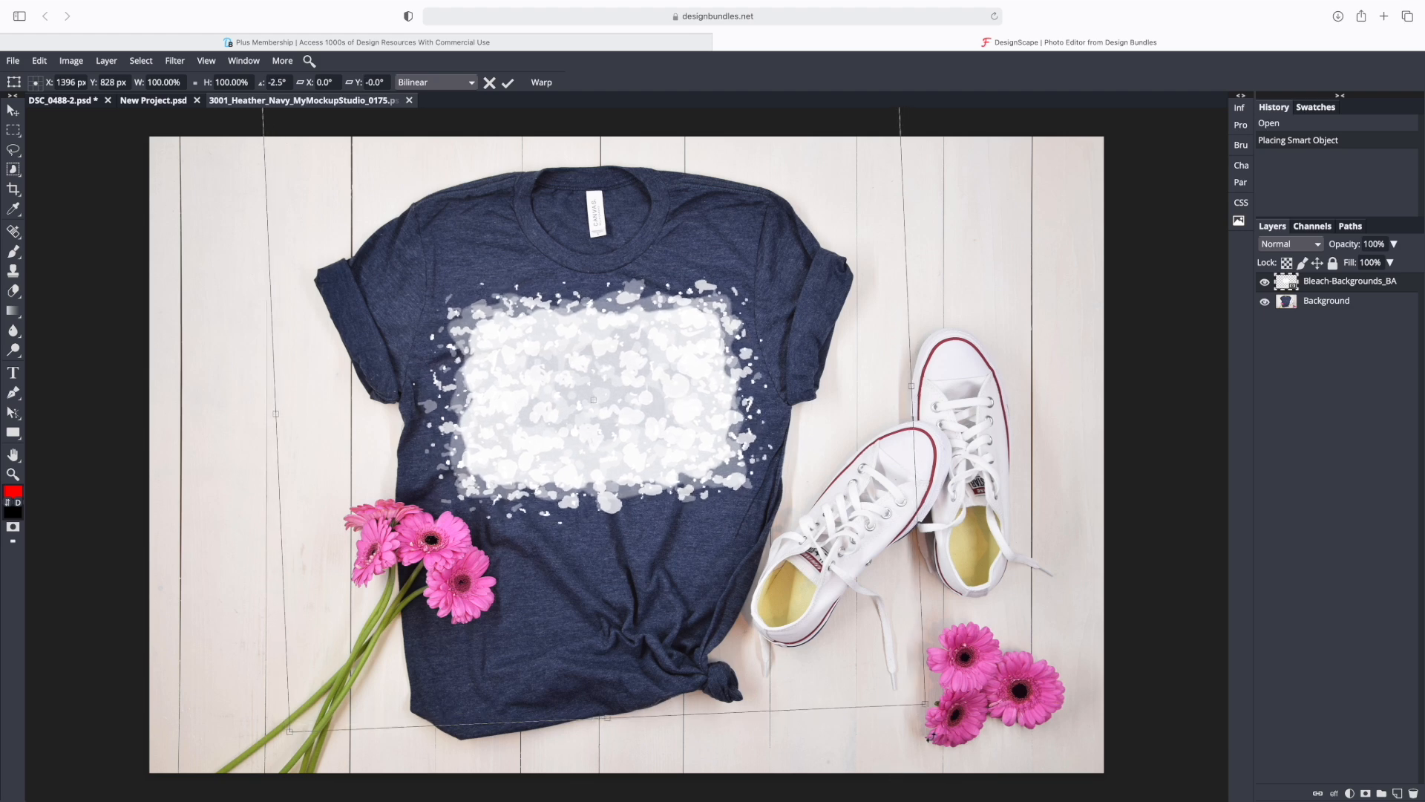
pyautogui.moveTo(927, 705); pyautogui.dragTo(900, 687)
pyautogui.moveTo(601, 422); pyautogui.dragTo(616, 434)
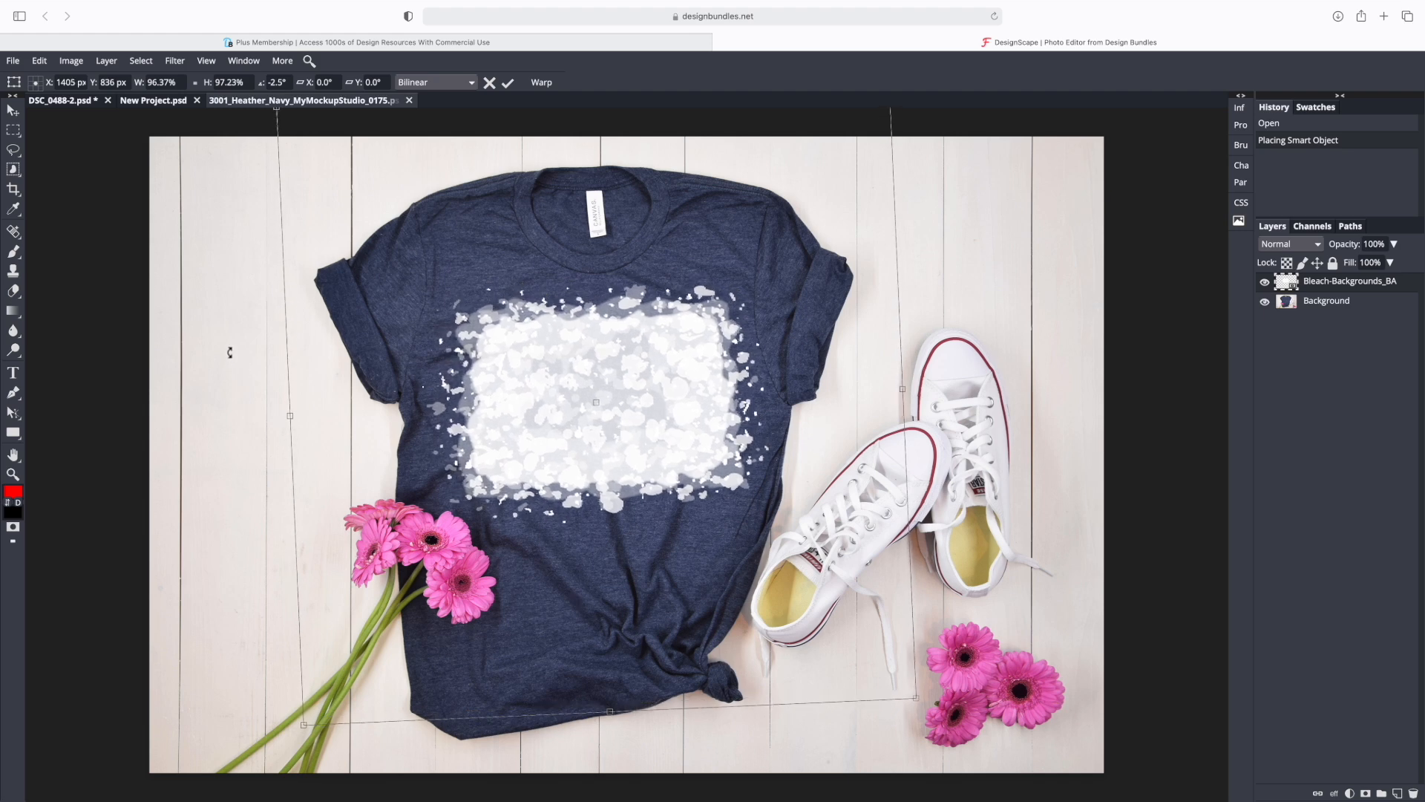
# Place mama tie dye sunflower.png from the Desktop above the bleach background in the navy shirt mockup.
pyautogui.click(14, 61)
pyautogui.click(46, 118)
pyautogui.click(558, 425)
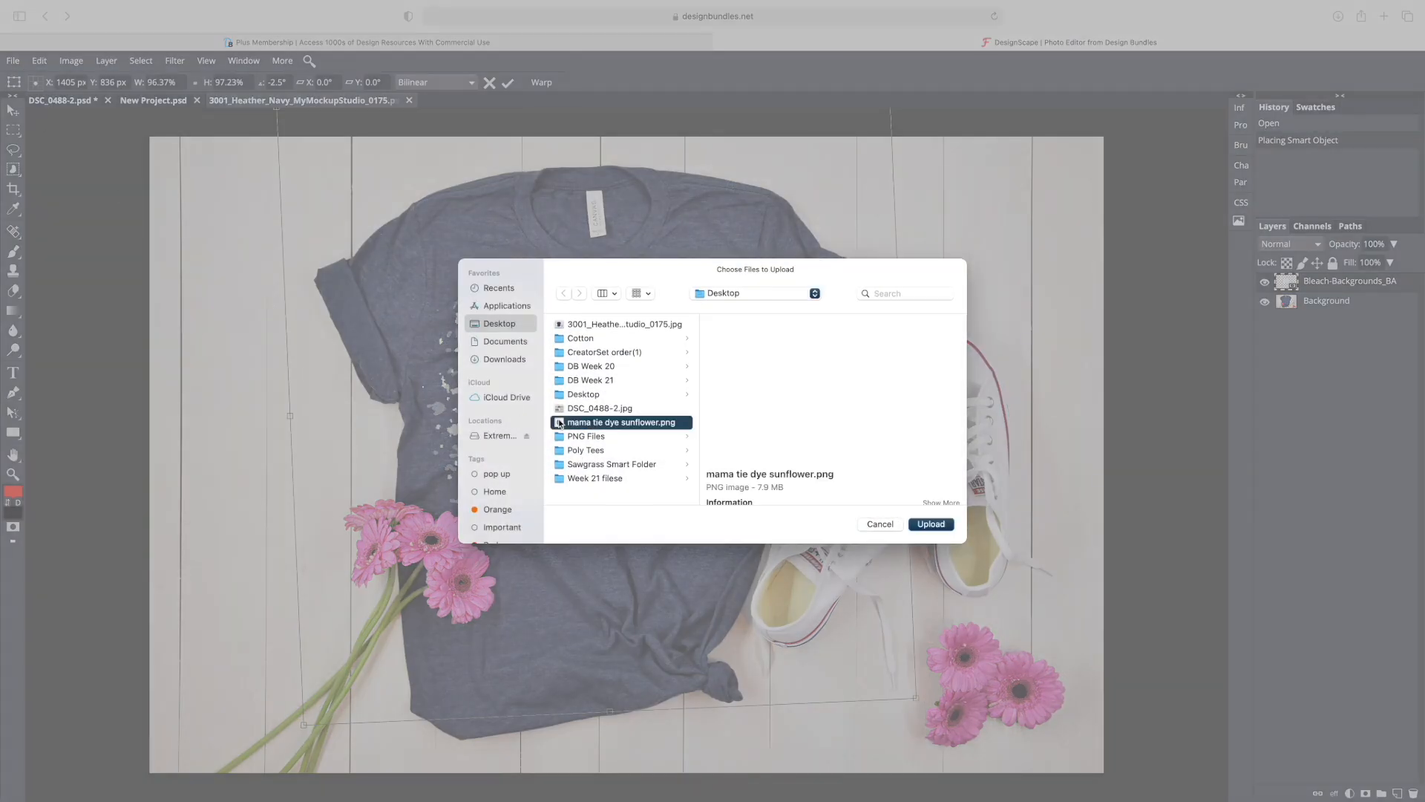
pyautogui.click(932, 525)
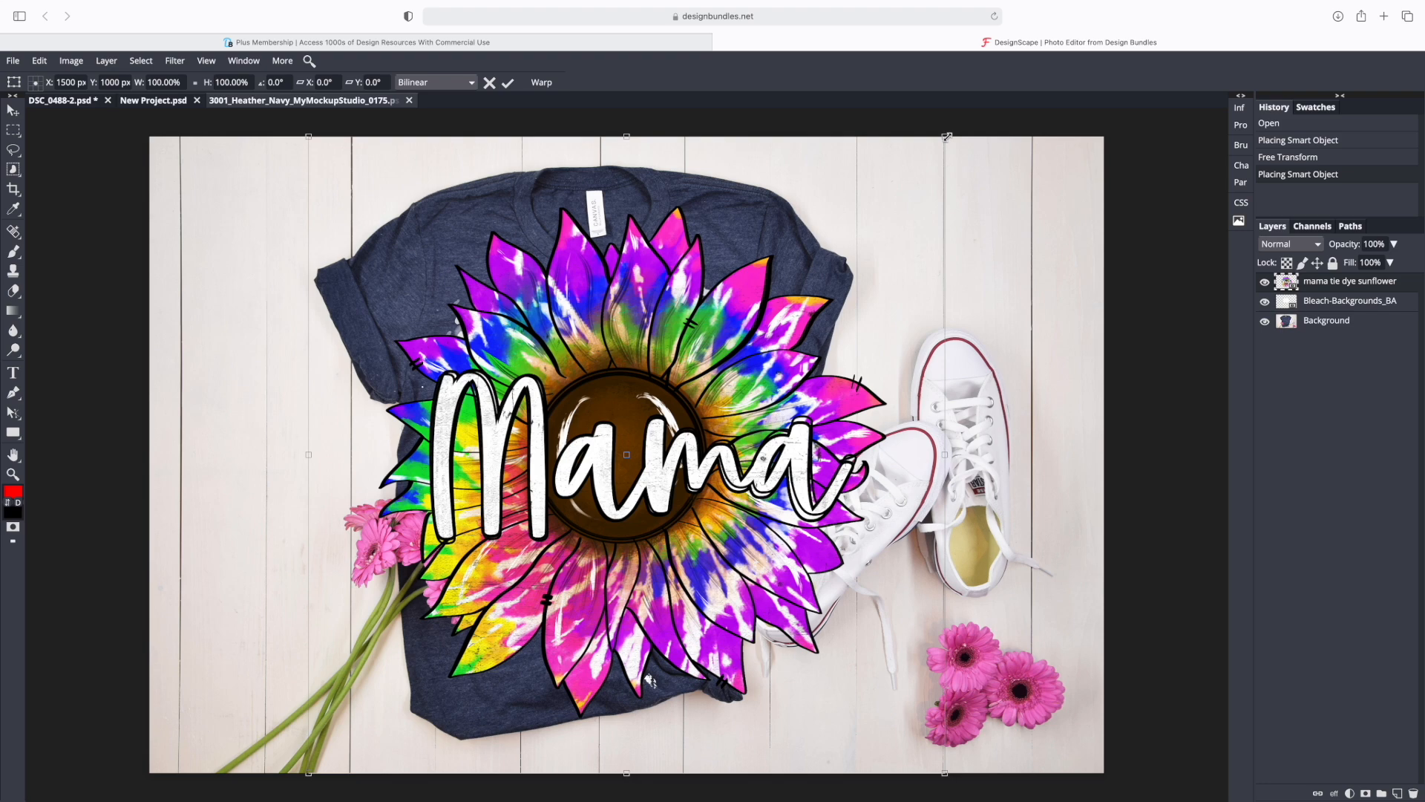
# Shrink the sunflower design to about 43% width and 37% height and center it over the bleach background on the navy shirt.
pyautogui.moveTo(946, 137); pyautogui.dragTo(694, 406)
pyautogui.moveTo(519, 568); pyautogui.dragTo(630, 380)
pyautogui.moveTo(799, 218); pyautogui.dragTo(651, 363)
pyautogui.moveTo(575, 437); pyautogui.dragTo(648, 357)
pyautogui.moveTo(723, 285); pyautogui.dragTo(765, 268)
pyautogui.moveTo(644, 355); pyautogui.dragTo(619, 368)
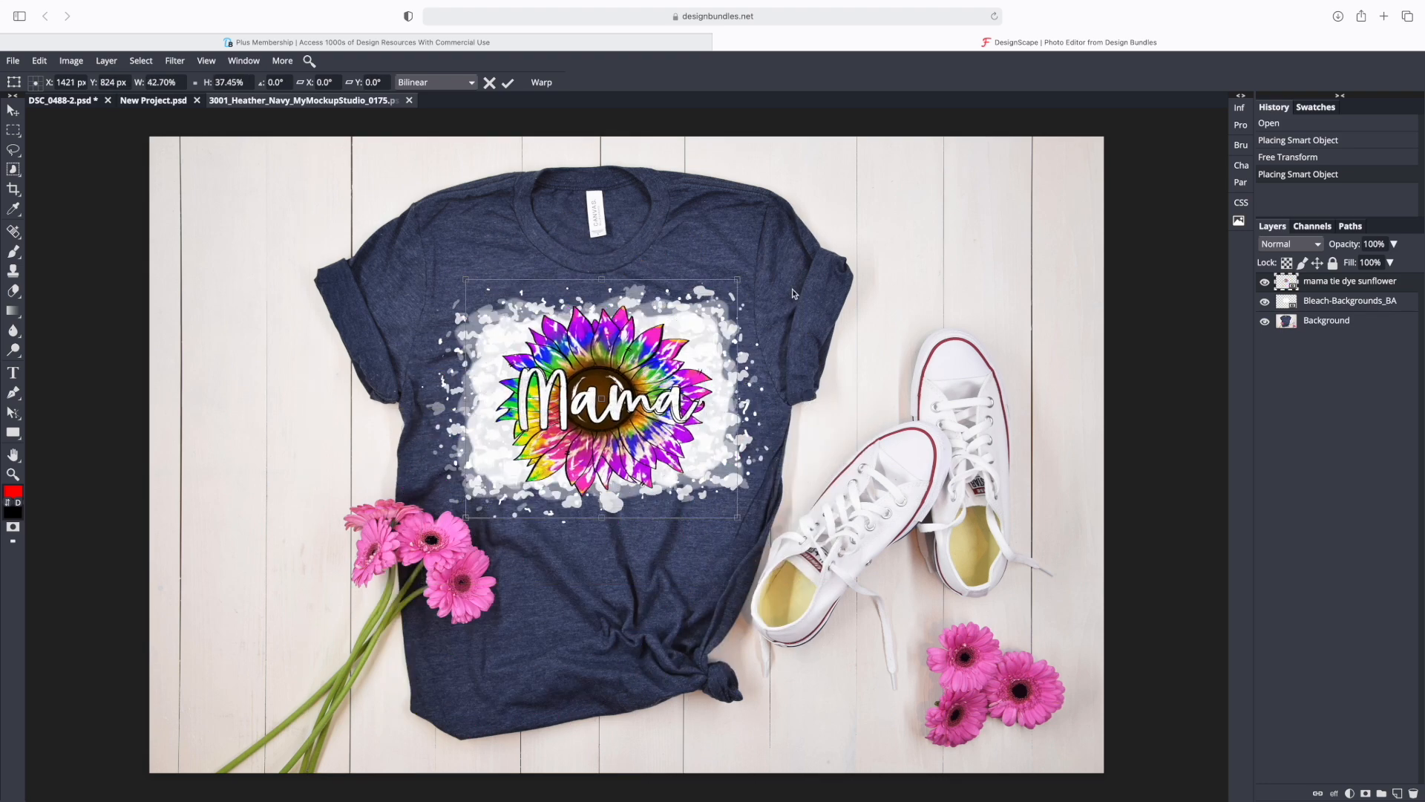
pyautogui.click(508, 83)
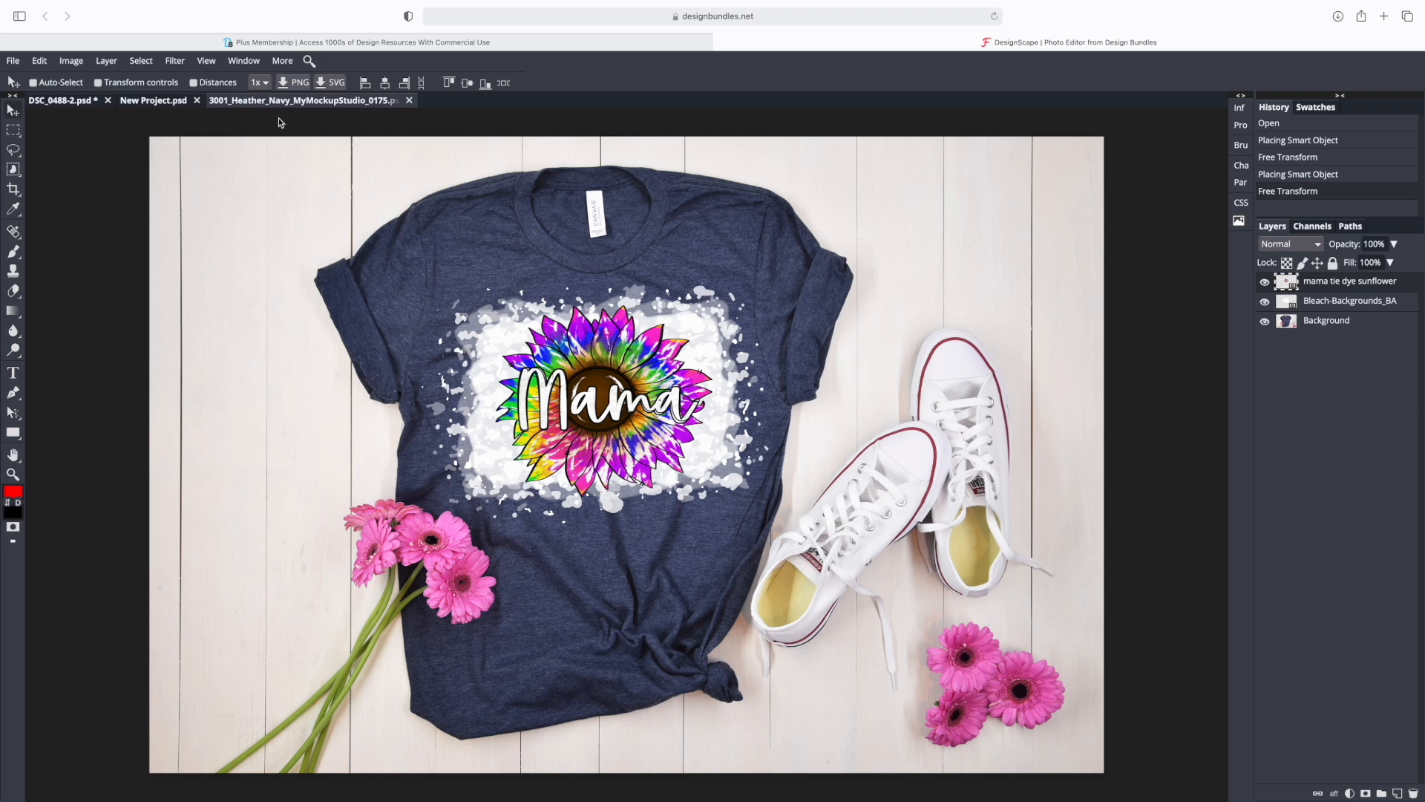
# Delete the bleach background layer and place Bleach-Backgrounds_BAYU_2020-12-16_4_A.png from the recent files beneath the sunflower design.
pyautogui.click(1309, 303)
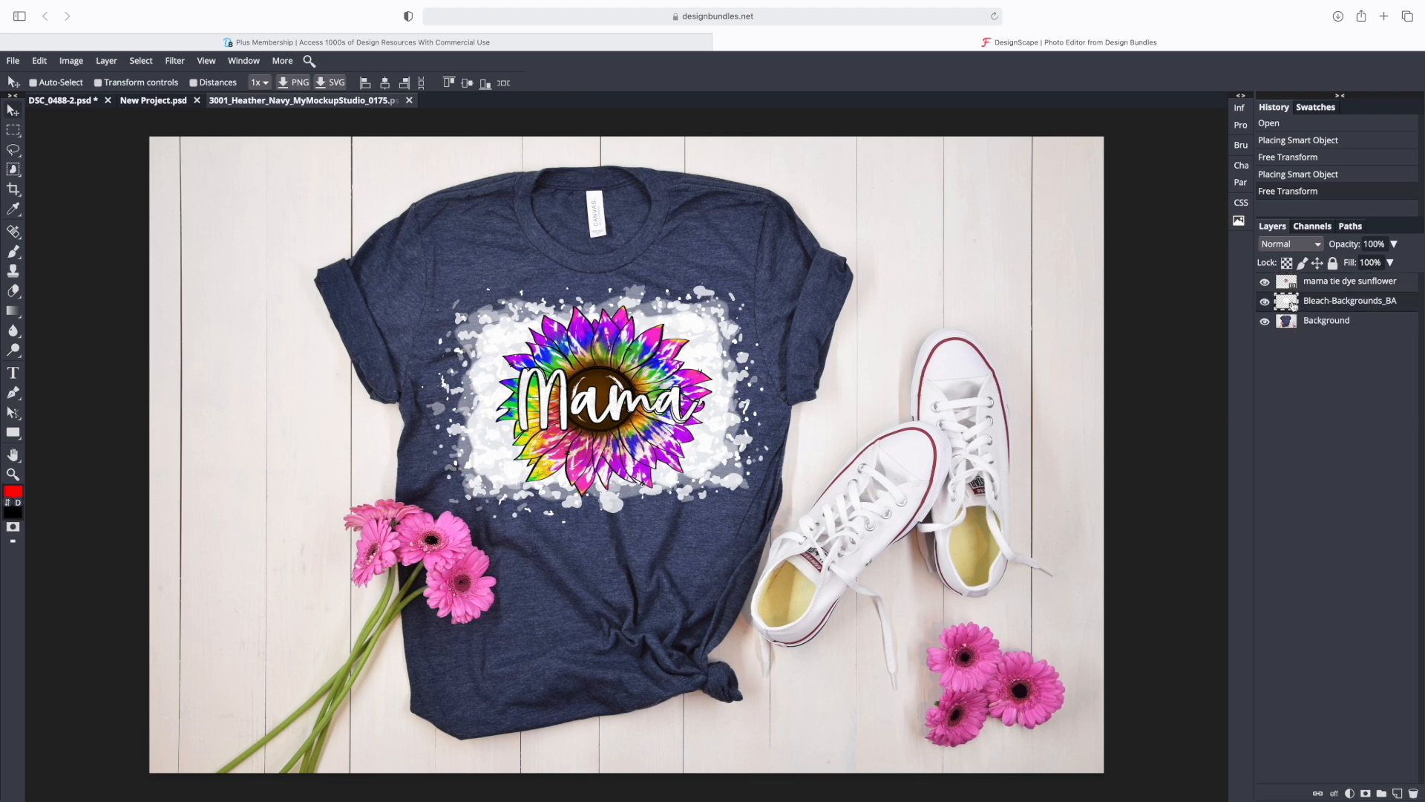
pyautogui.press('Delete')
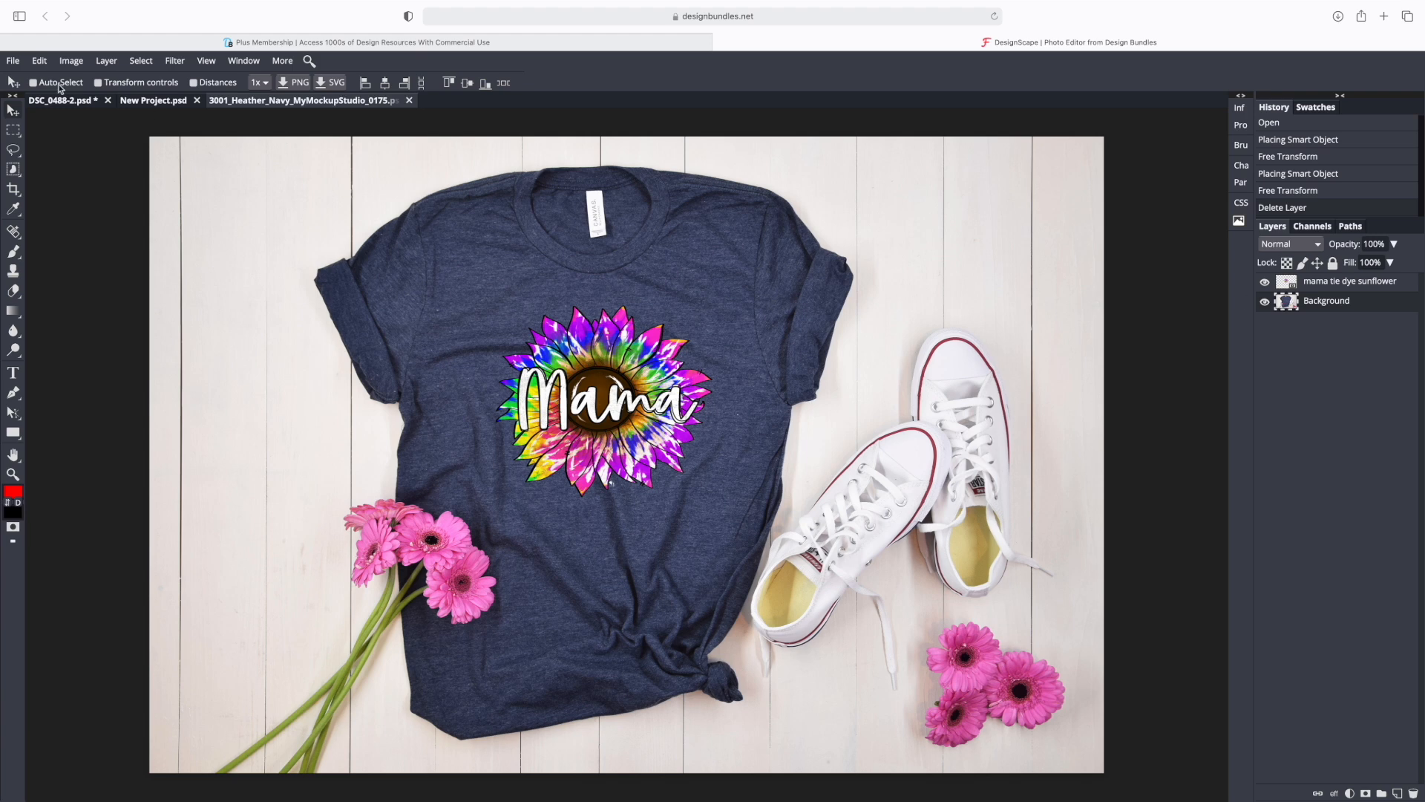
pyautogui.click(22, 61)
pyautogui.click(30, 116)
pyautogui.click(498, 288)
pyautogui.click(623, 398)
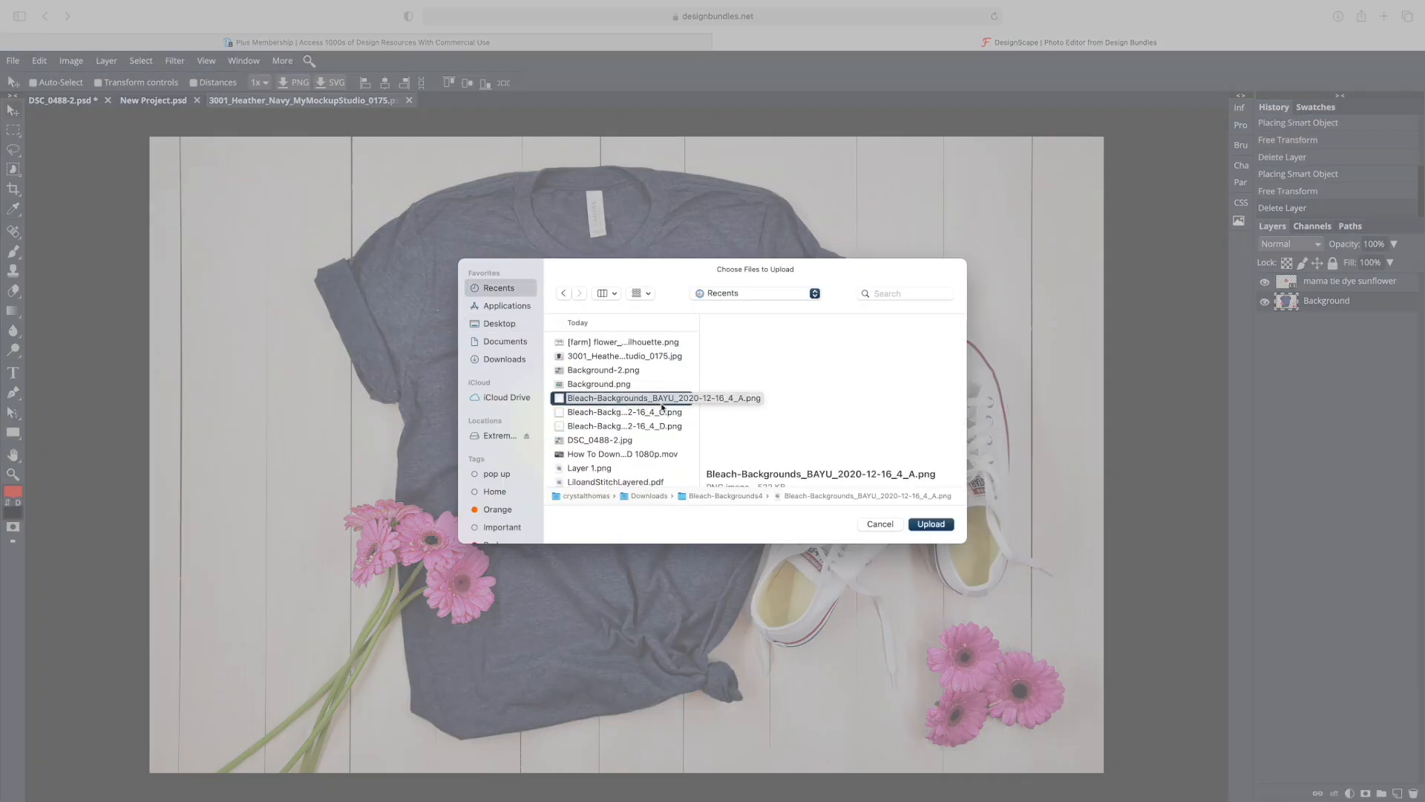
pyautogui.click(931, 524)
# Position the new bleach background behind the sunflower on the navy shirt's chest, rotated about 8°.
pyautogui.moveTo(731, 505); pyautogui.dragTo(701, 444)
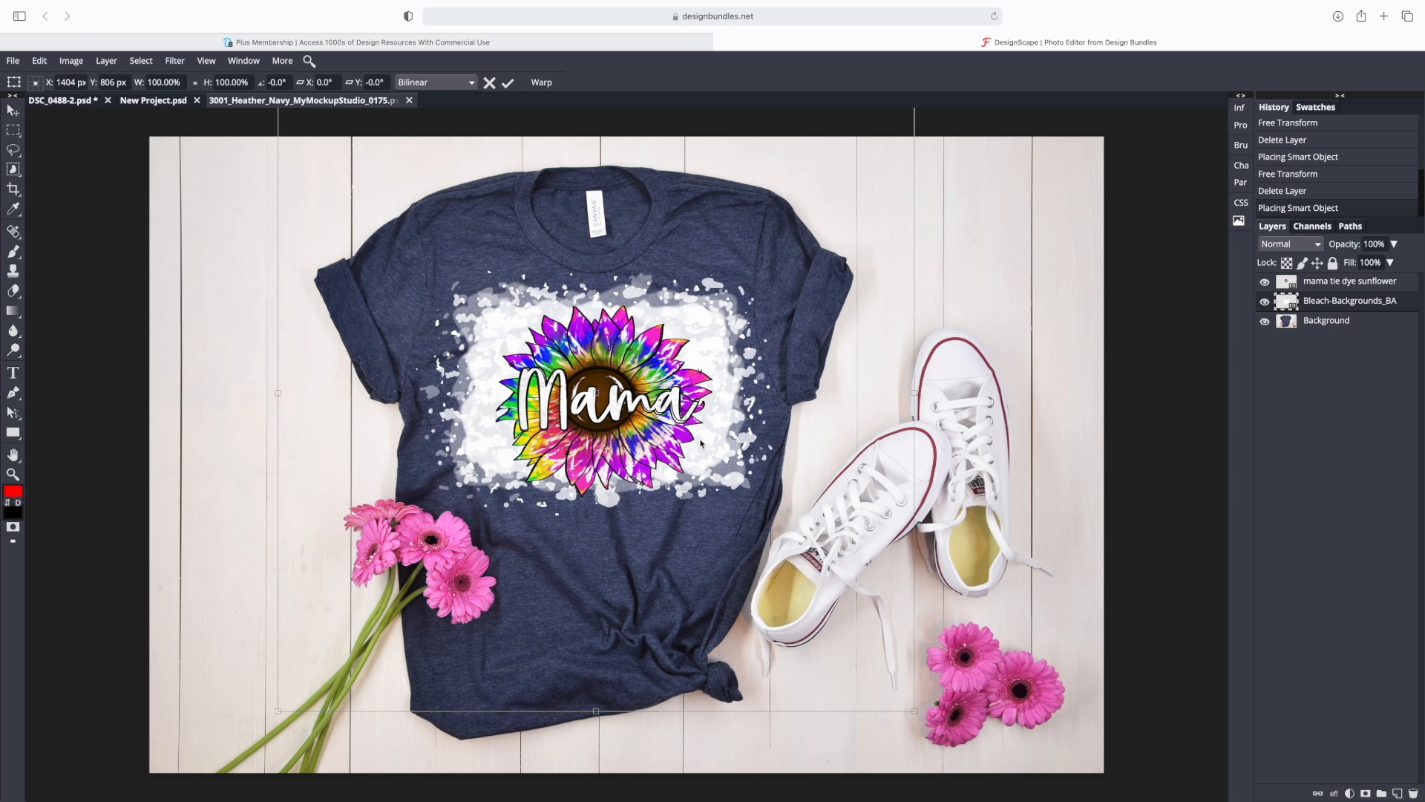
pyautogui.moveTo(599, 712); pyautogui.dragTo(555, 701)
pyautogui.moveTo(706, 493); pyautogui.dragTo(705, 498)
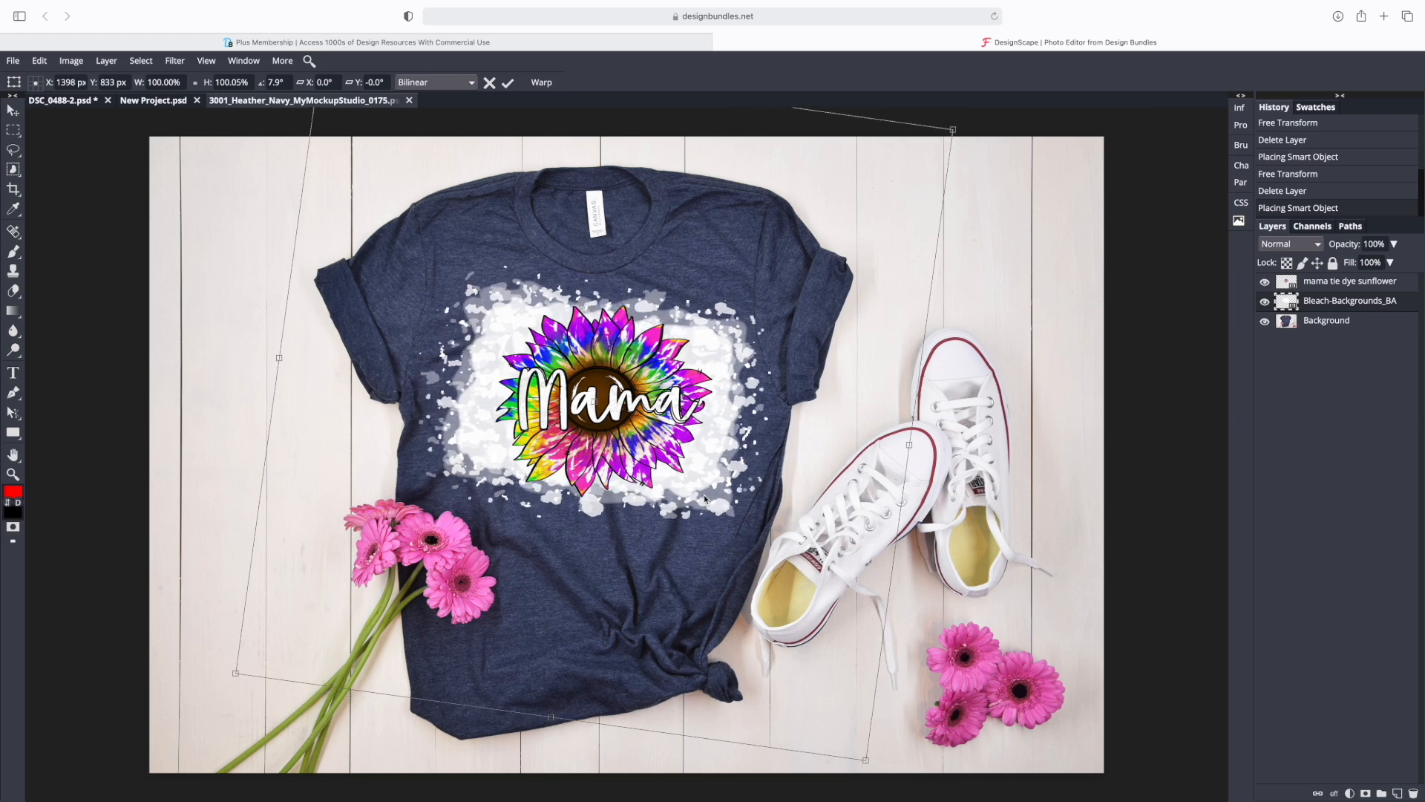
# Flatten the navy shirt mockup into a single layer and export it as PNG.
pyautogui.click(107, 61)
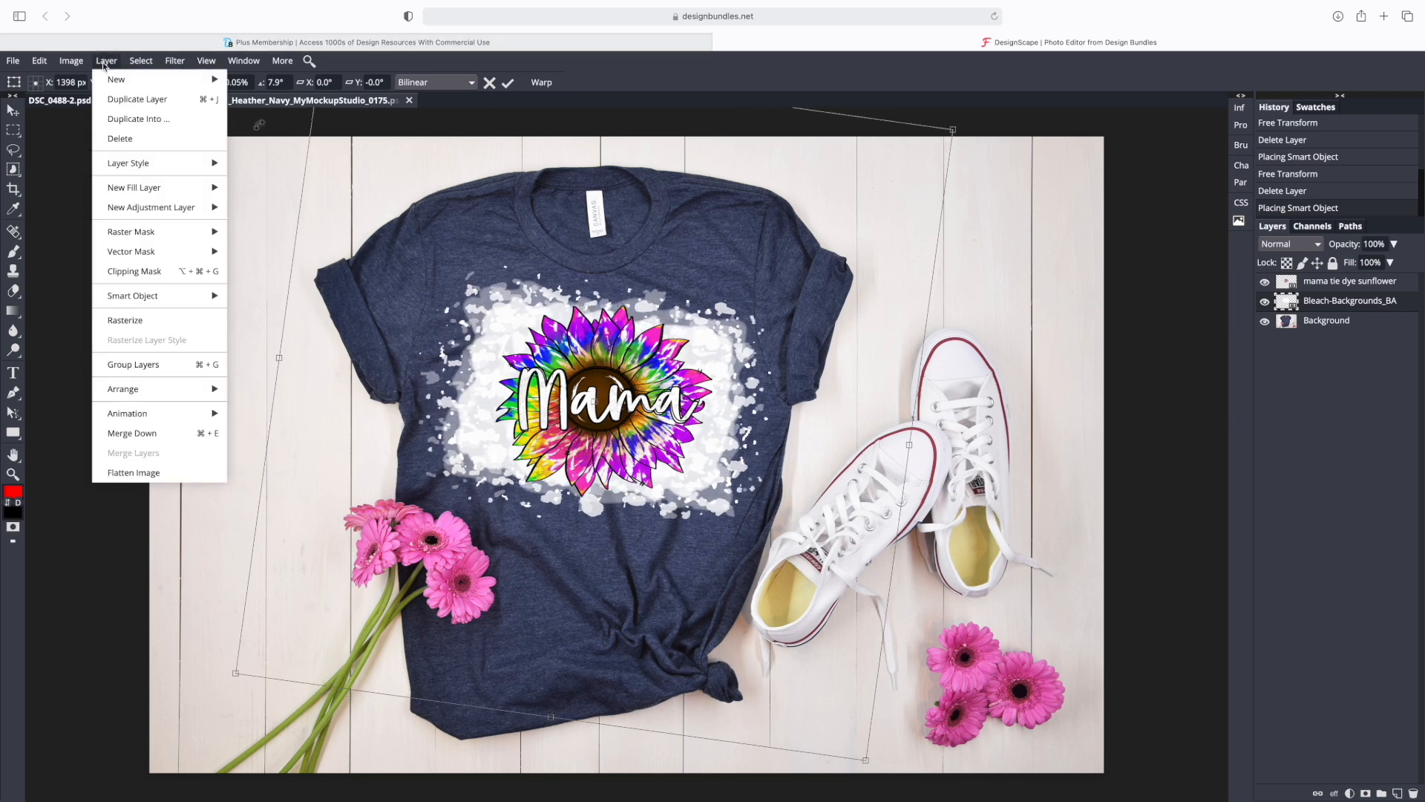
pyautogui.click(121, 473)
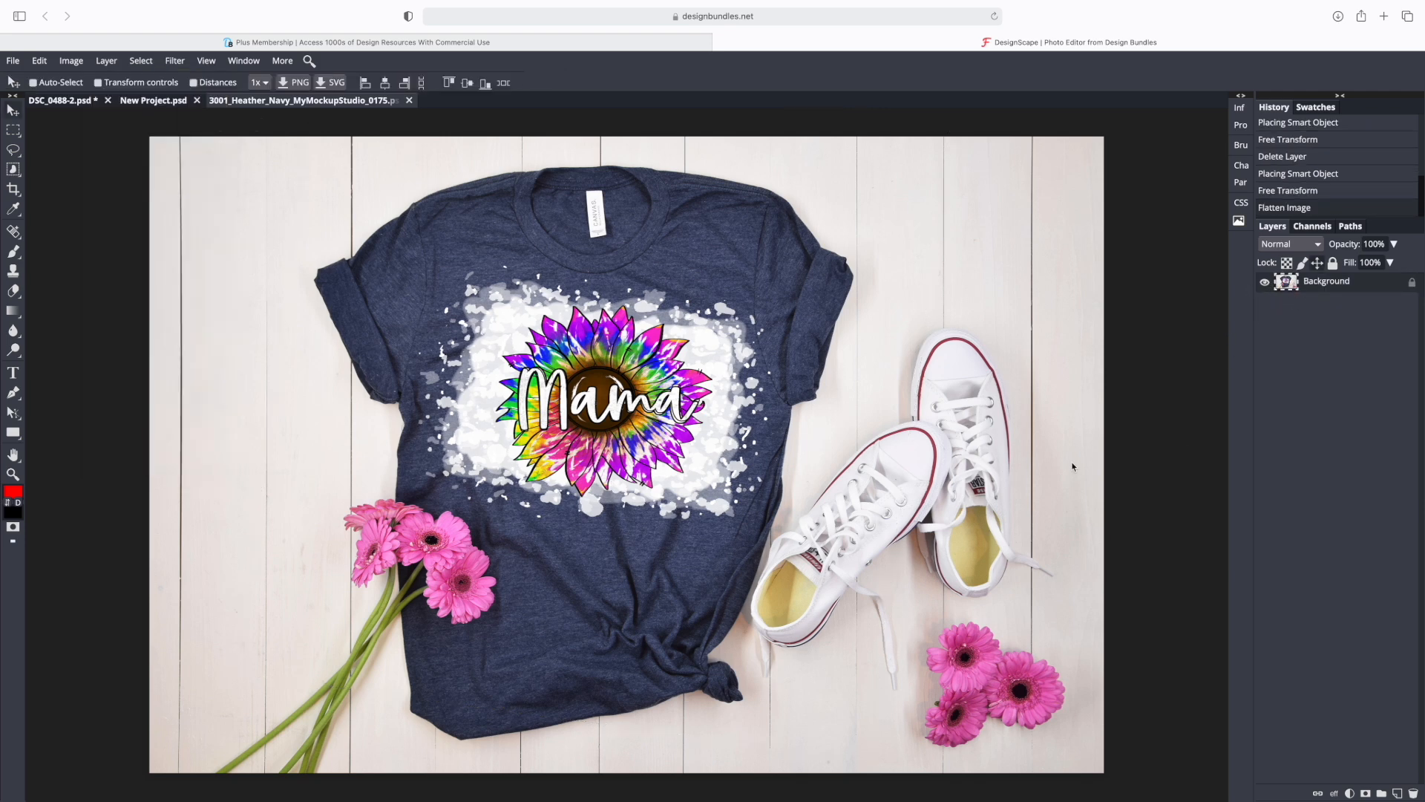
pyautogui.click(286, 84)
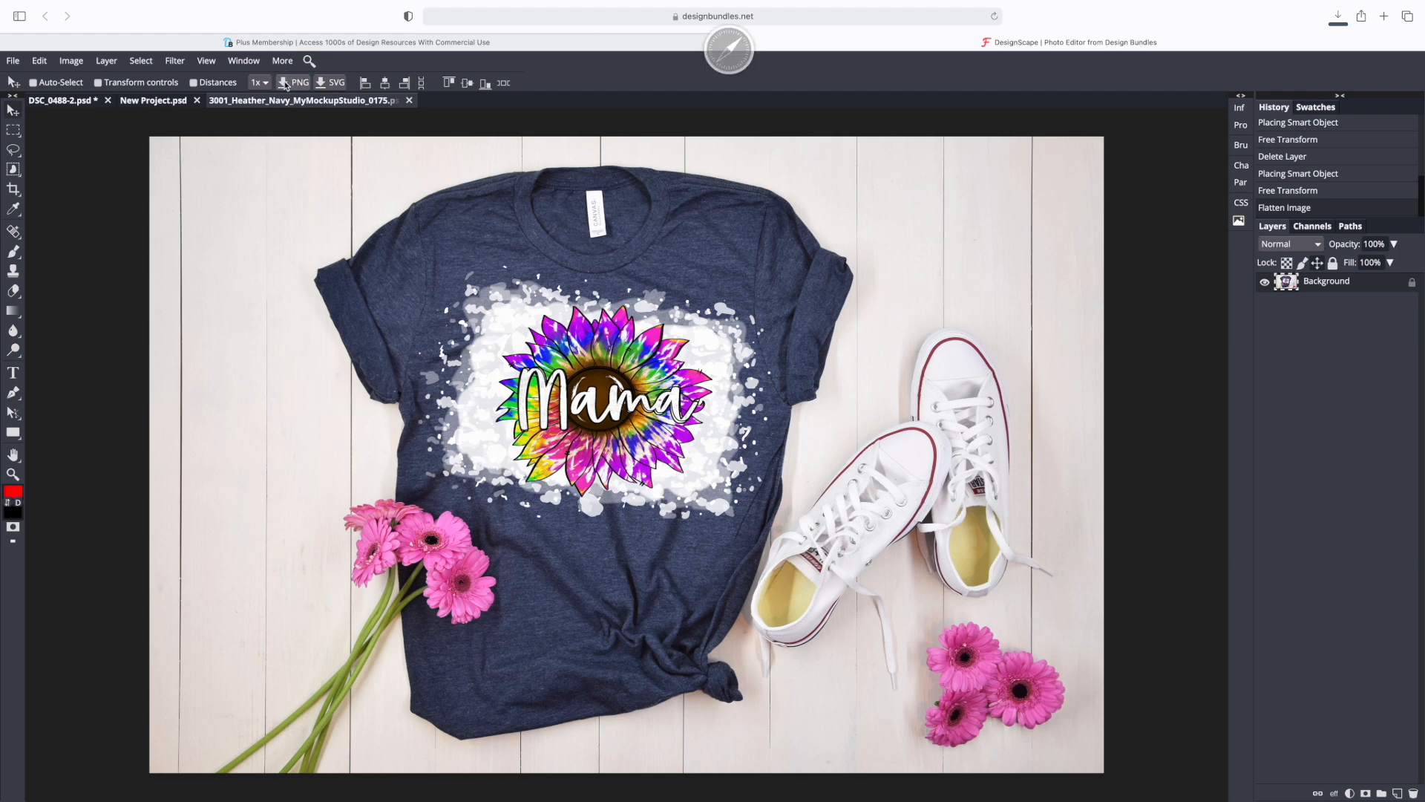
# Open the downloaded Background-3.png in Preview to examine the finished mockup, and return to Safari.
pyautogui.click(1336, 18)
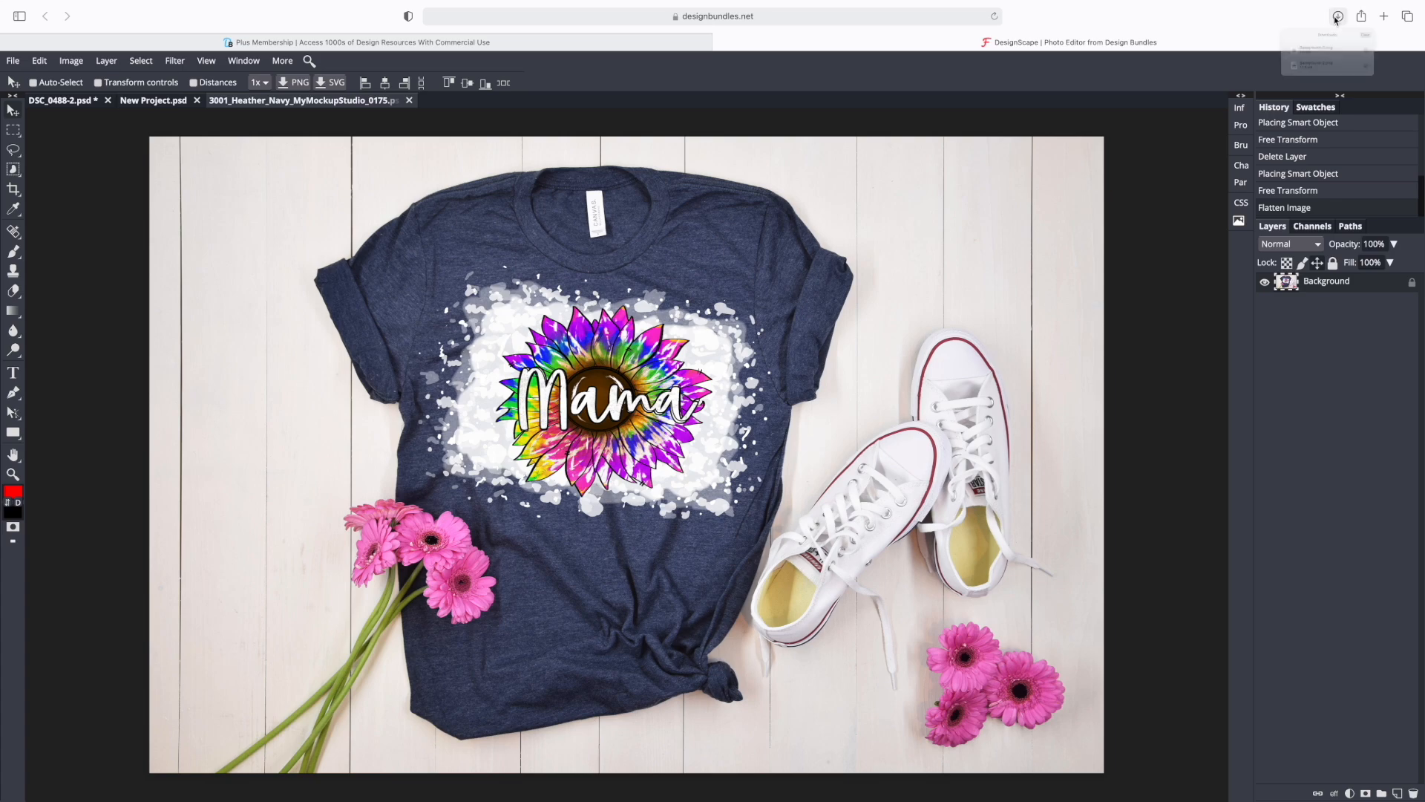
pyautogui.doubleClick(1264, 85)
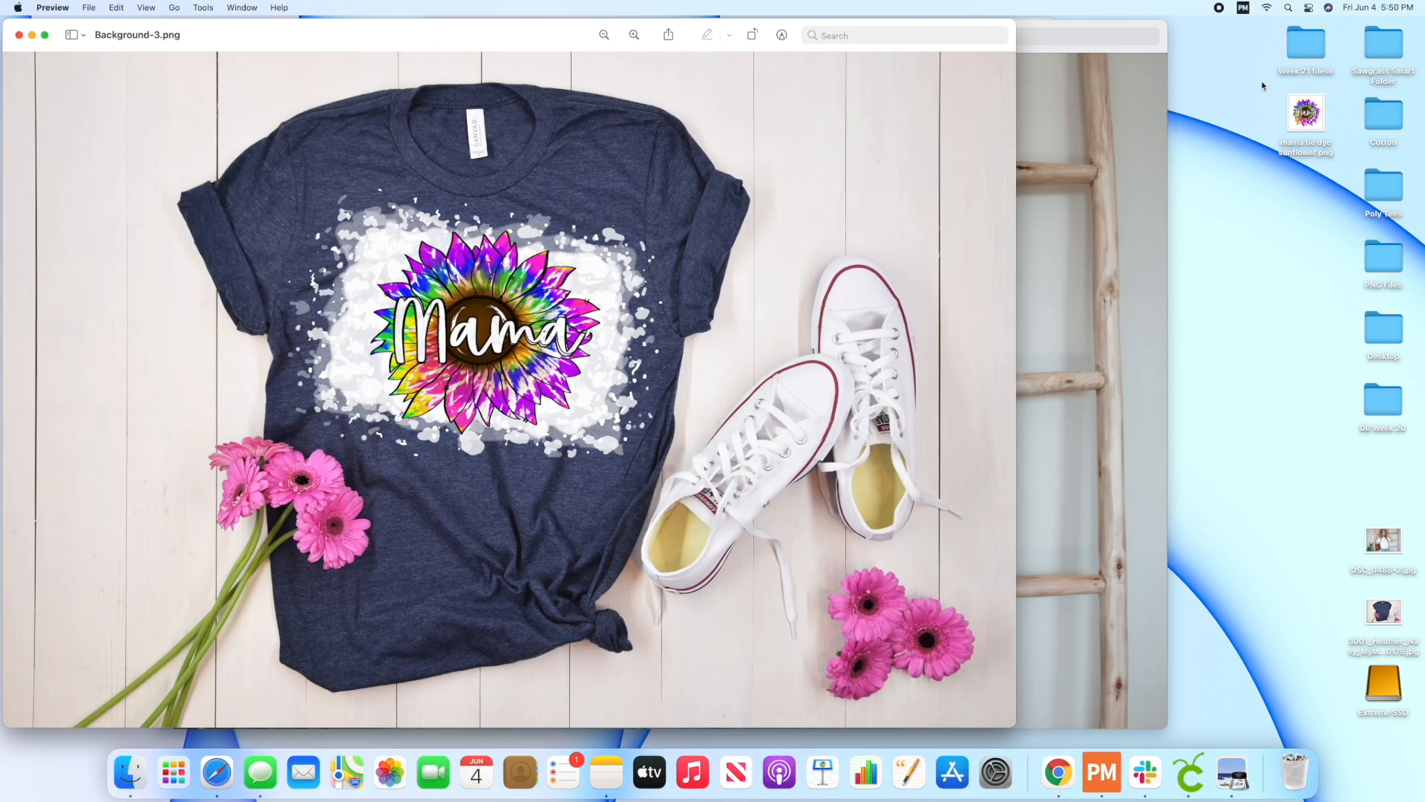
pyautogui.moveTo(461, 44); pyautogui.dragTo(538, 63)
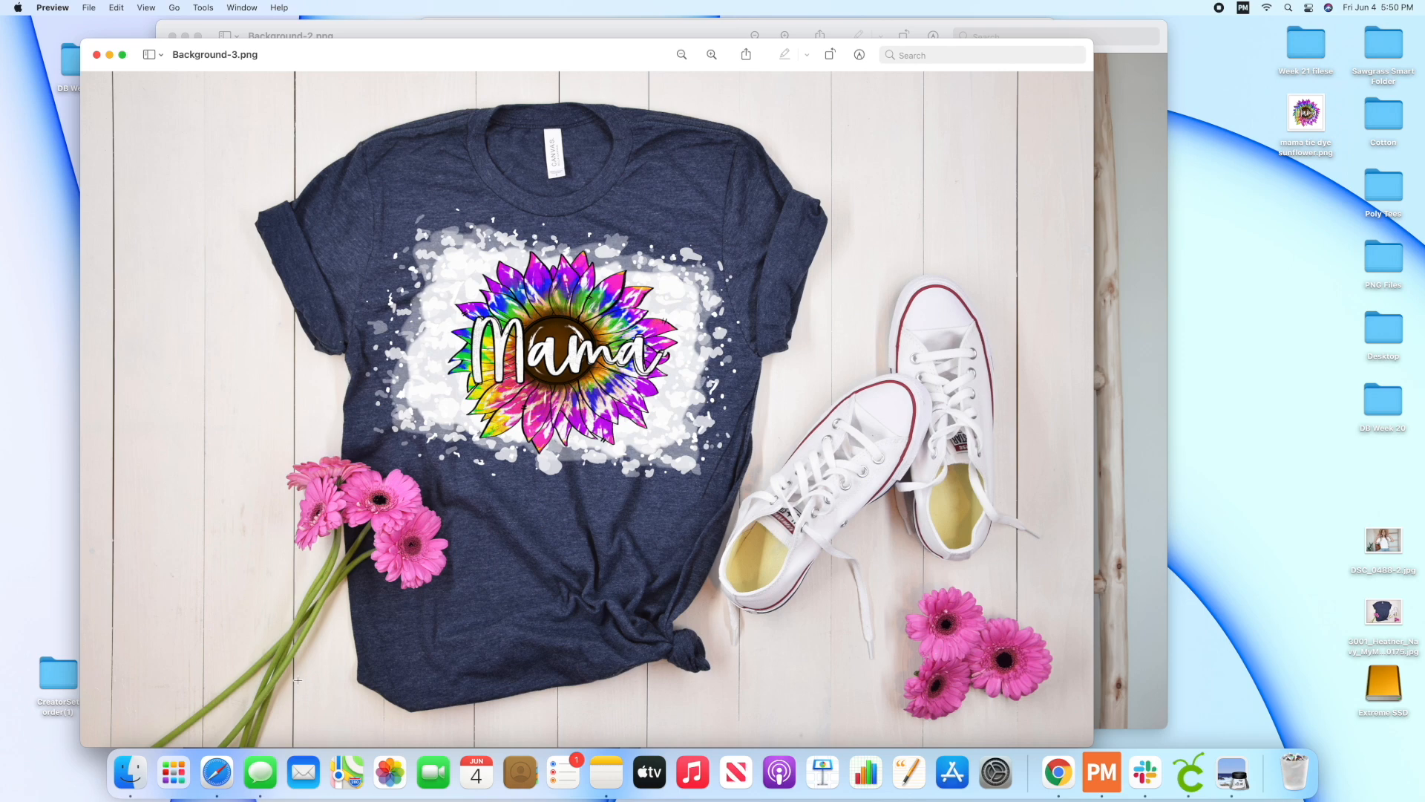
pyautogui.click(216, 777)
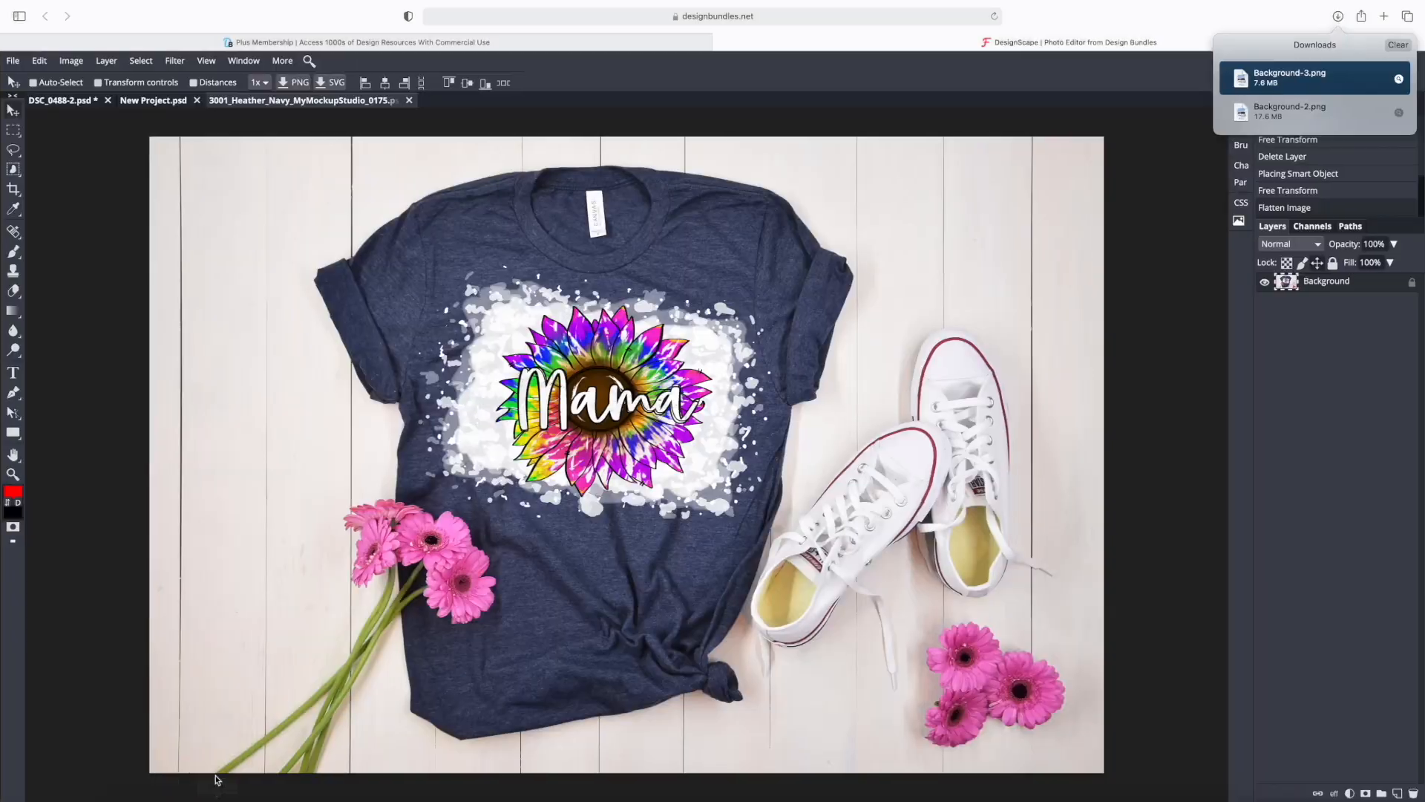
pyautogui.click(394, 45)
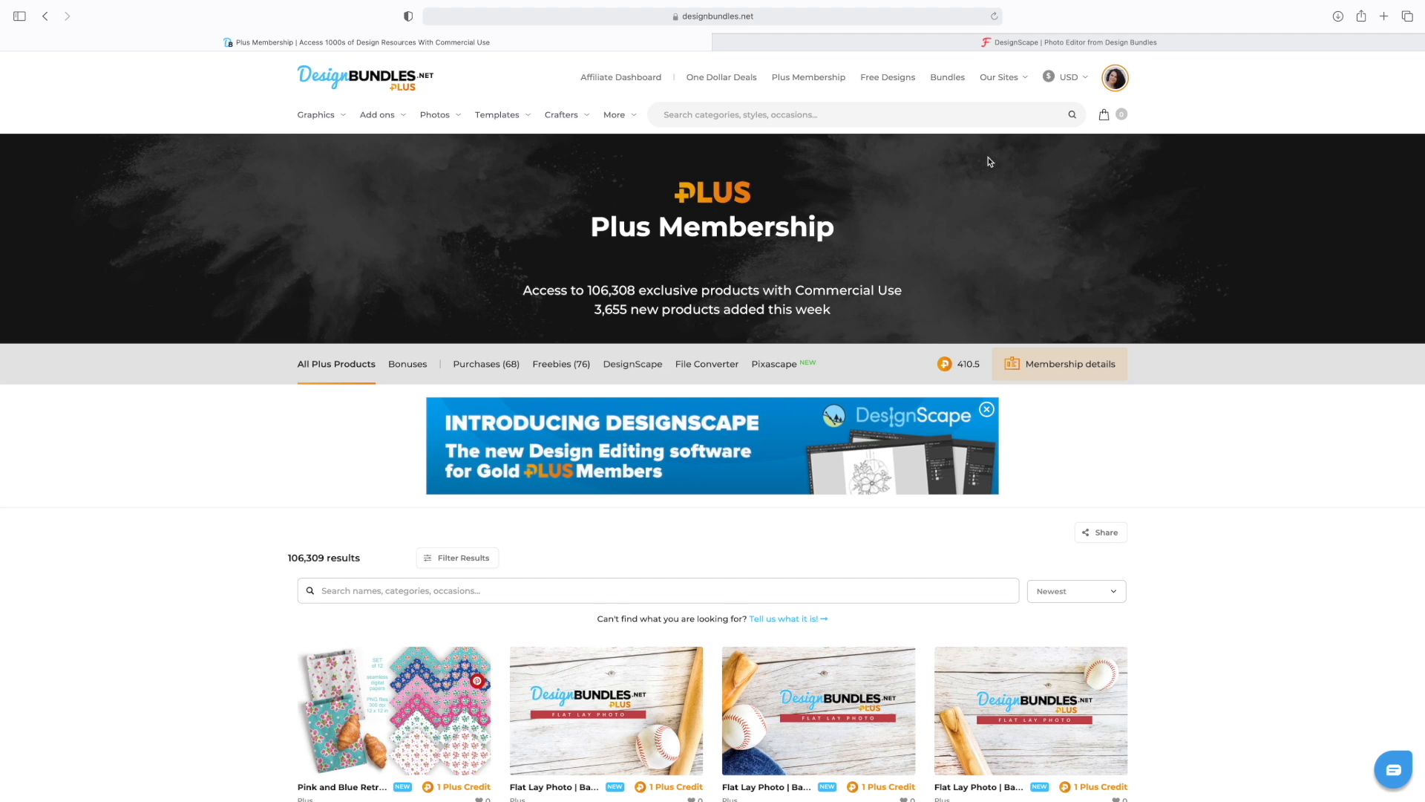
pyautogui.click(1072, 43)
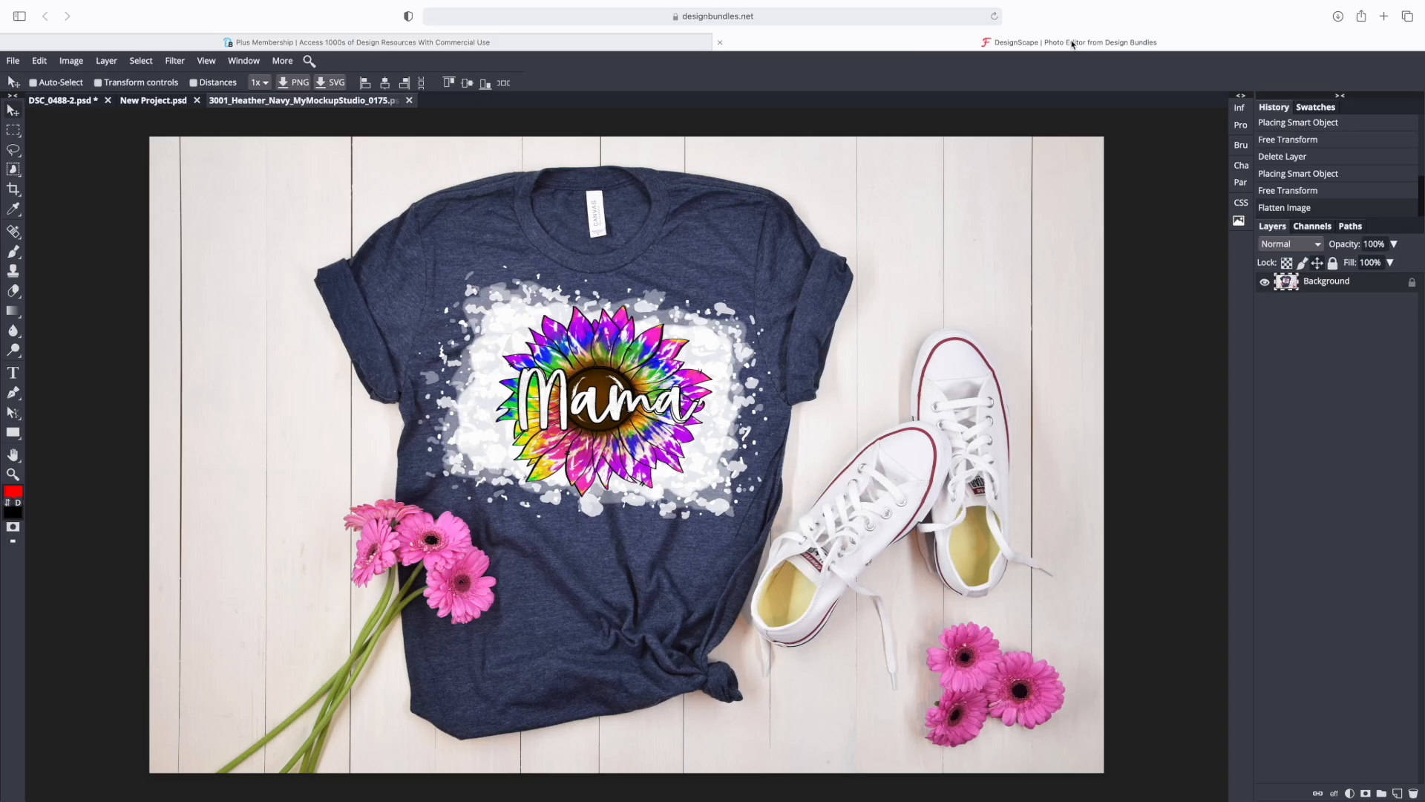